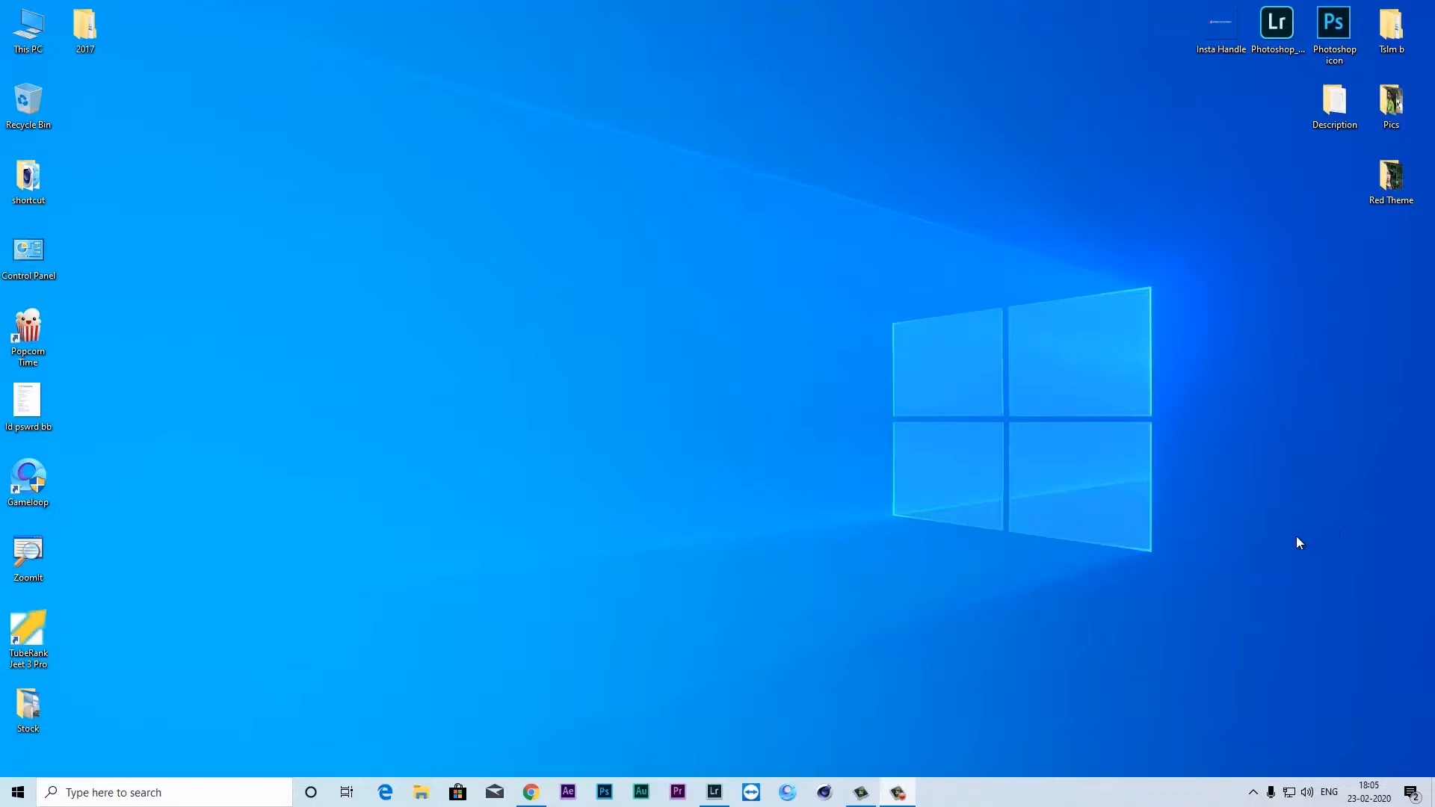
# Switch to Lightroom Classic, open the seaside portrait in the Develop module and expand the Basic adjustments.
pyautogui.click(721, 793)
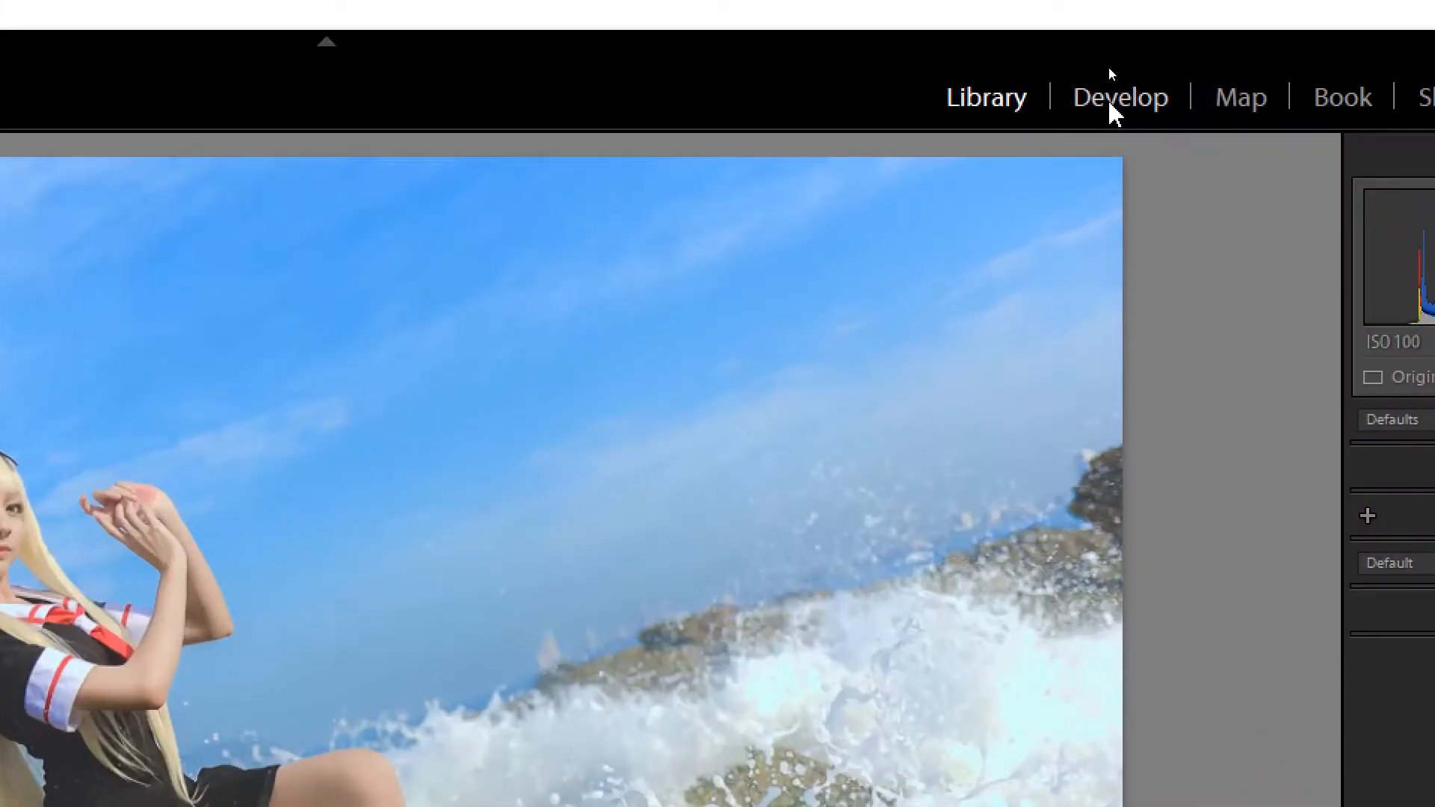
pyautogui.click(1108, 67)
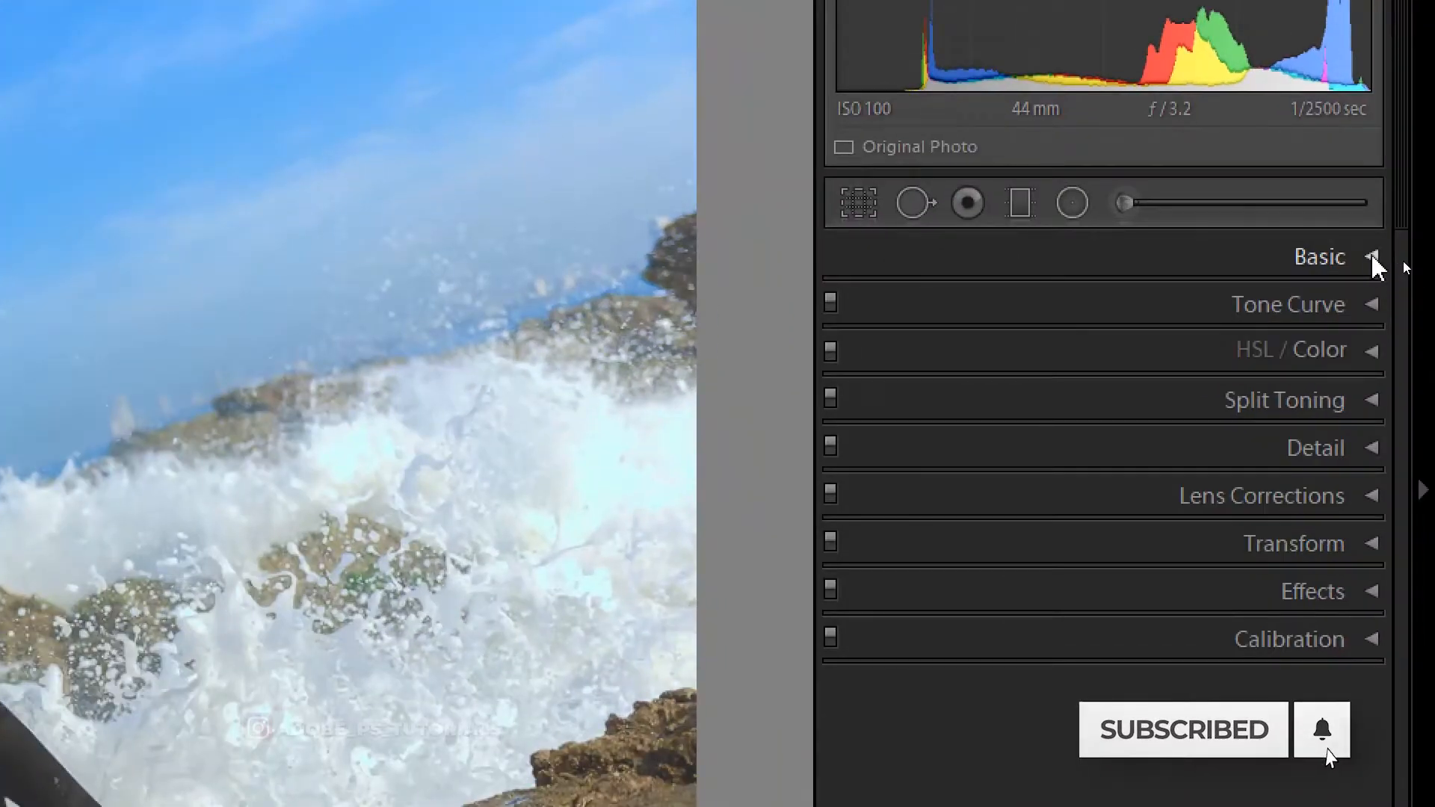
pyautogui.click(1402, 265)
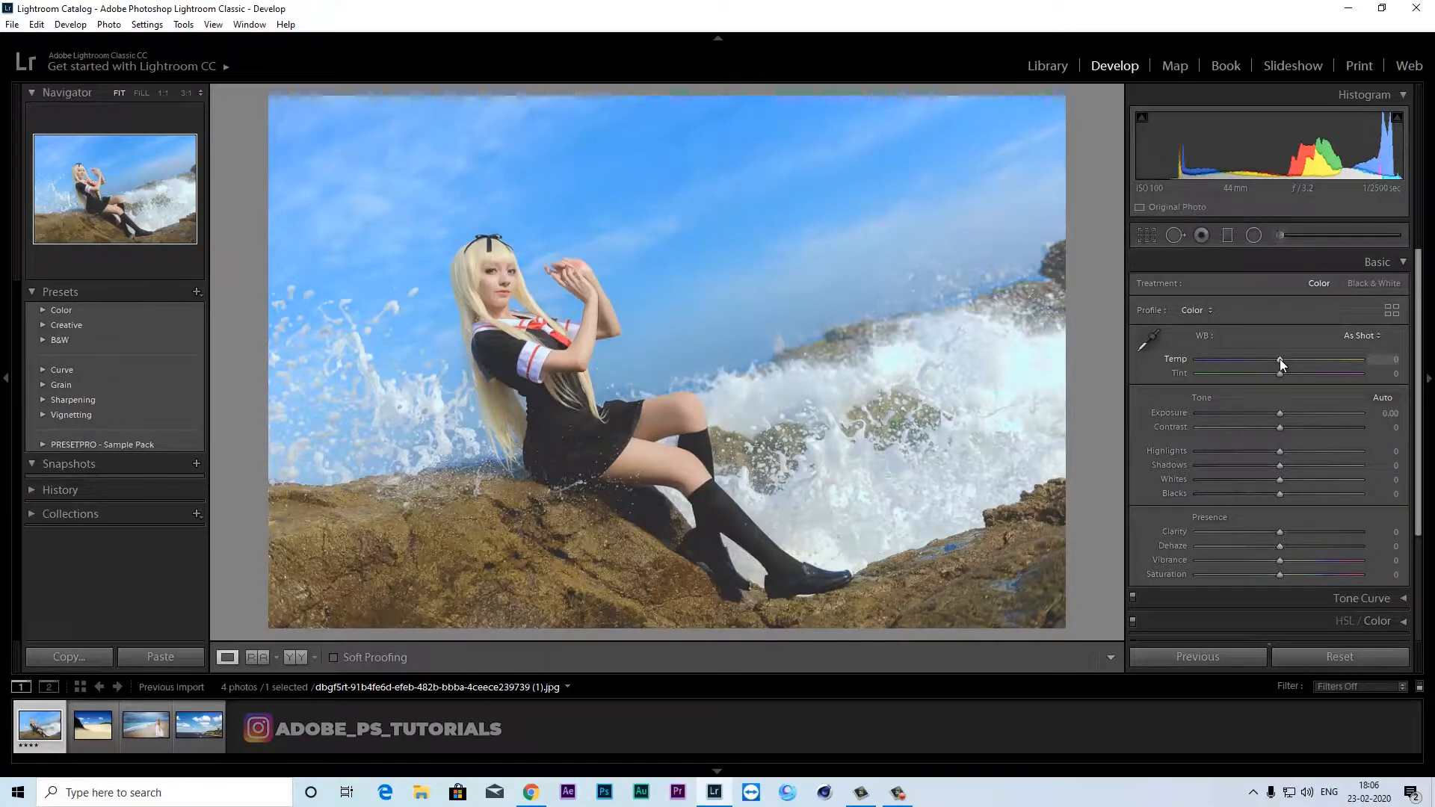
# Set the photo's white balance to Temp +7 and Tint +7, and raise Contrast to +20.
pyautogui.moveTo(1280, 359); pyautogui.dragTo(1285, 357)
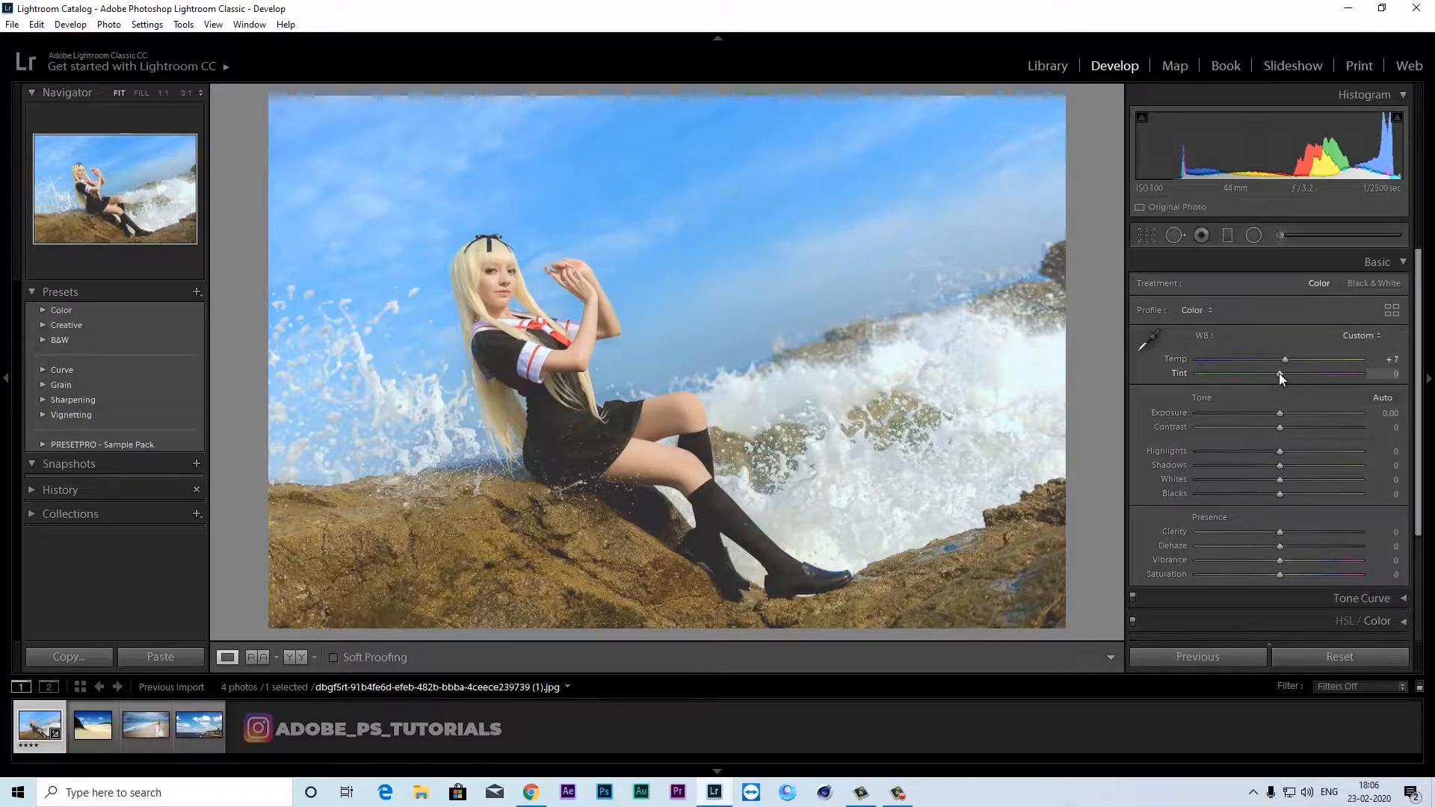
pyautogui.moveTo(1279, 373); pyautogui.dragTo(1284, 374)
pyautogui.moveTo(1281, 428); pyautogui.dragTo(1294, 429)
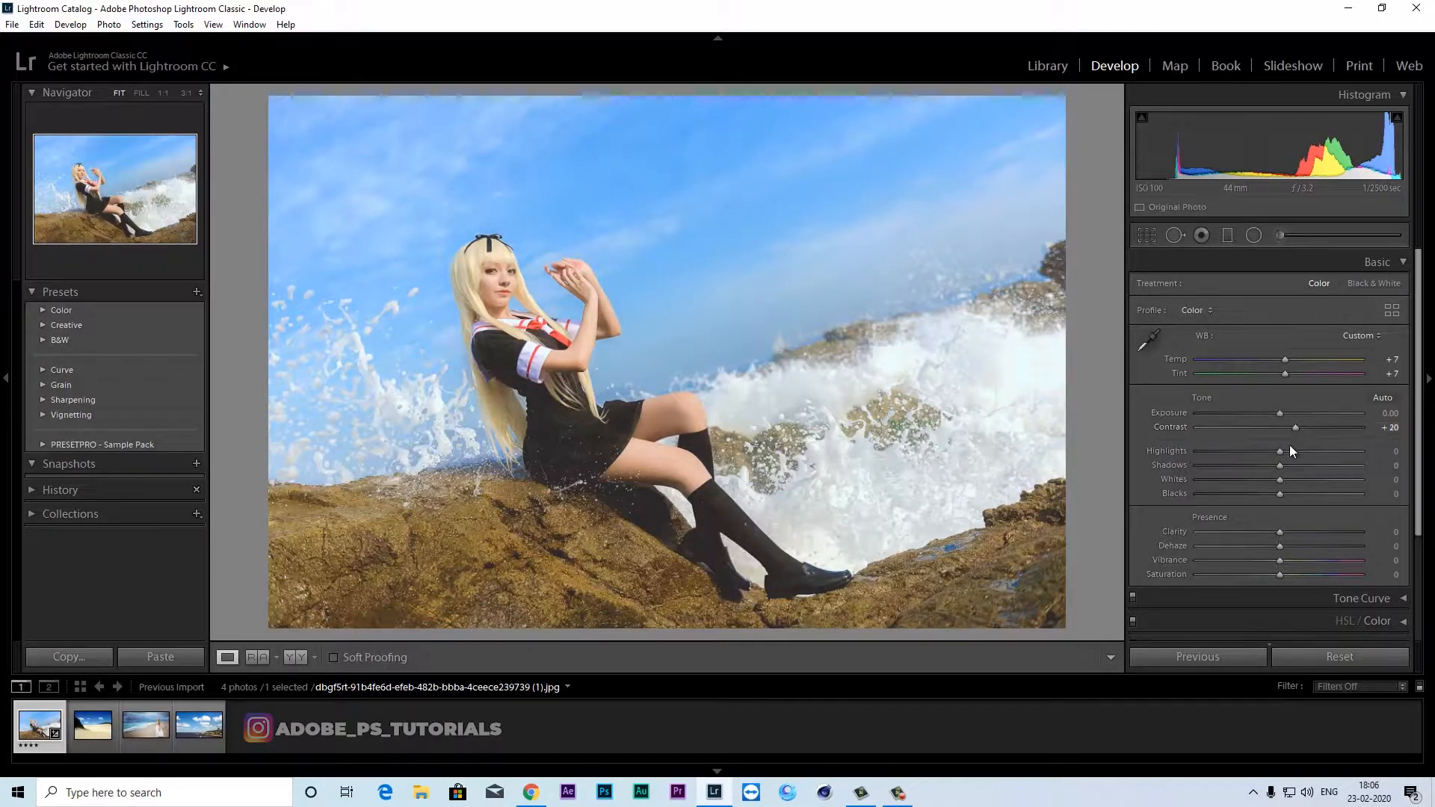
# Set the tone values to Highlights -100, Shadows +21, Whites -40 and Blacks -40.
pyautogui.moveTo(1276, 451); pyautogui.dragTo(1187, 451)
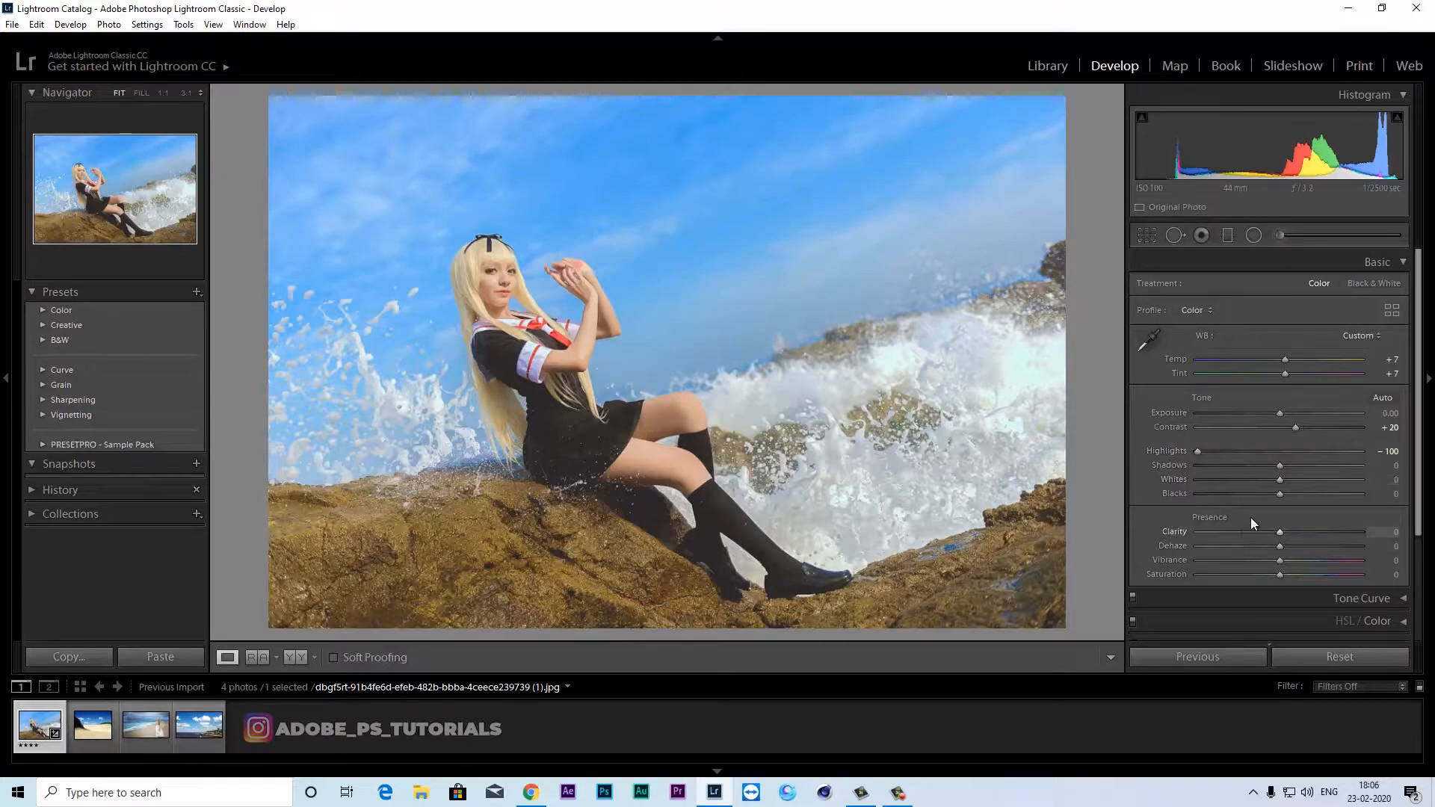
pyautogui.moveTo(1280, 465); pyautogui.dragTo(1298, 464)
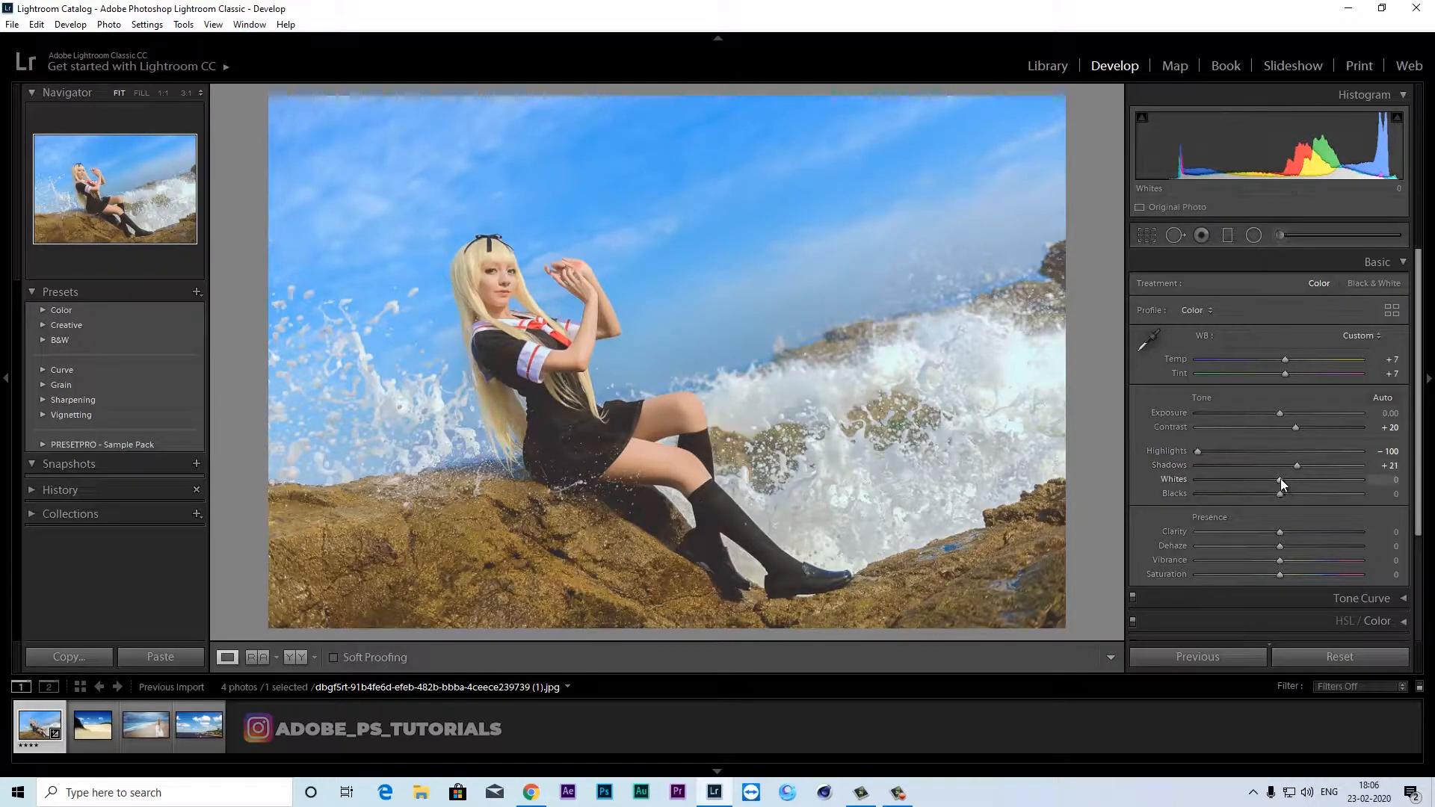
pyautogui.moveTo(1280, 480); pyautogui.dragTo(1248, 481)
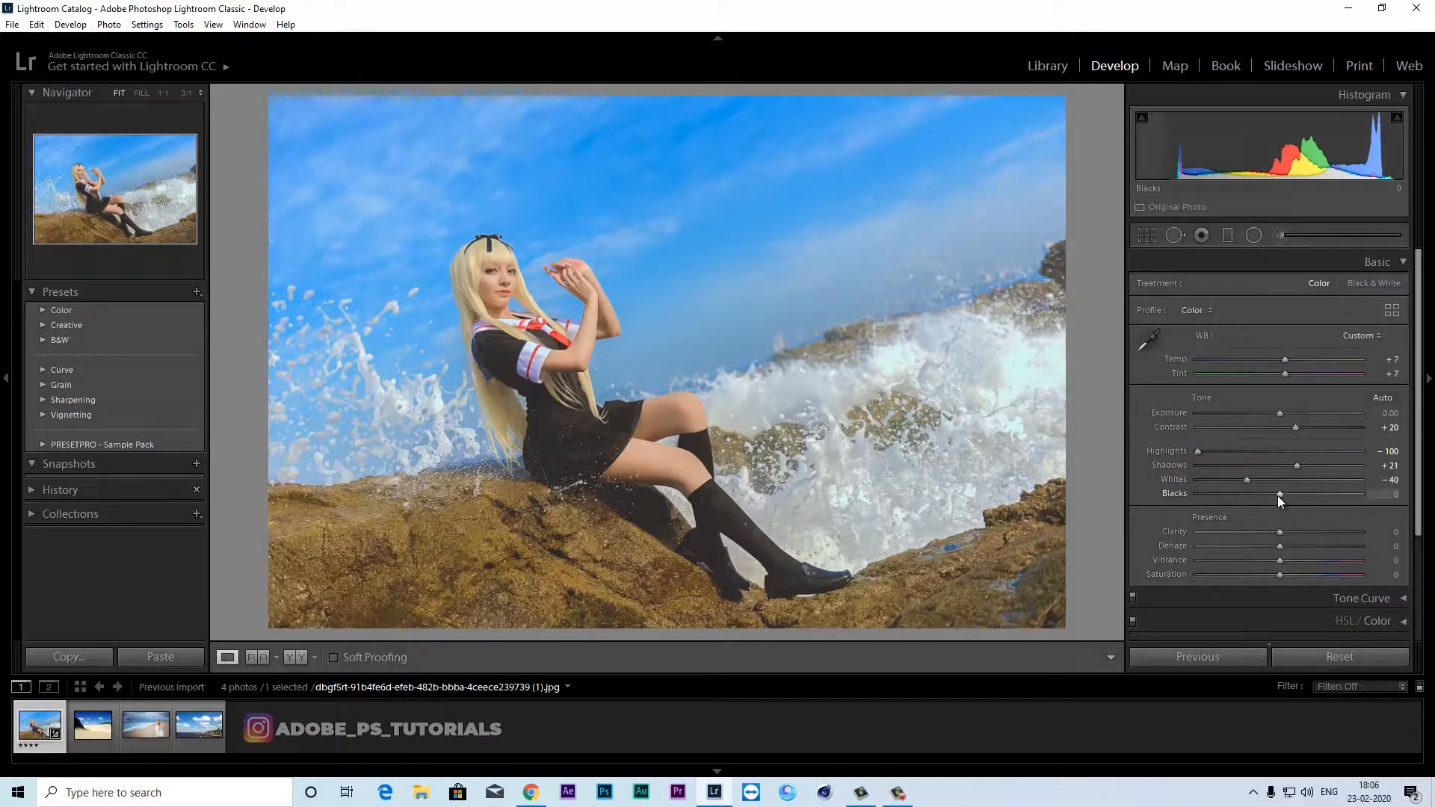
pyautogui.moveTo(1278, 493); pyautogui.dragTo(1245, 494)
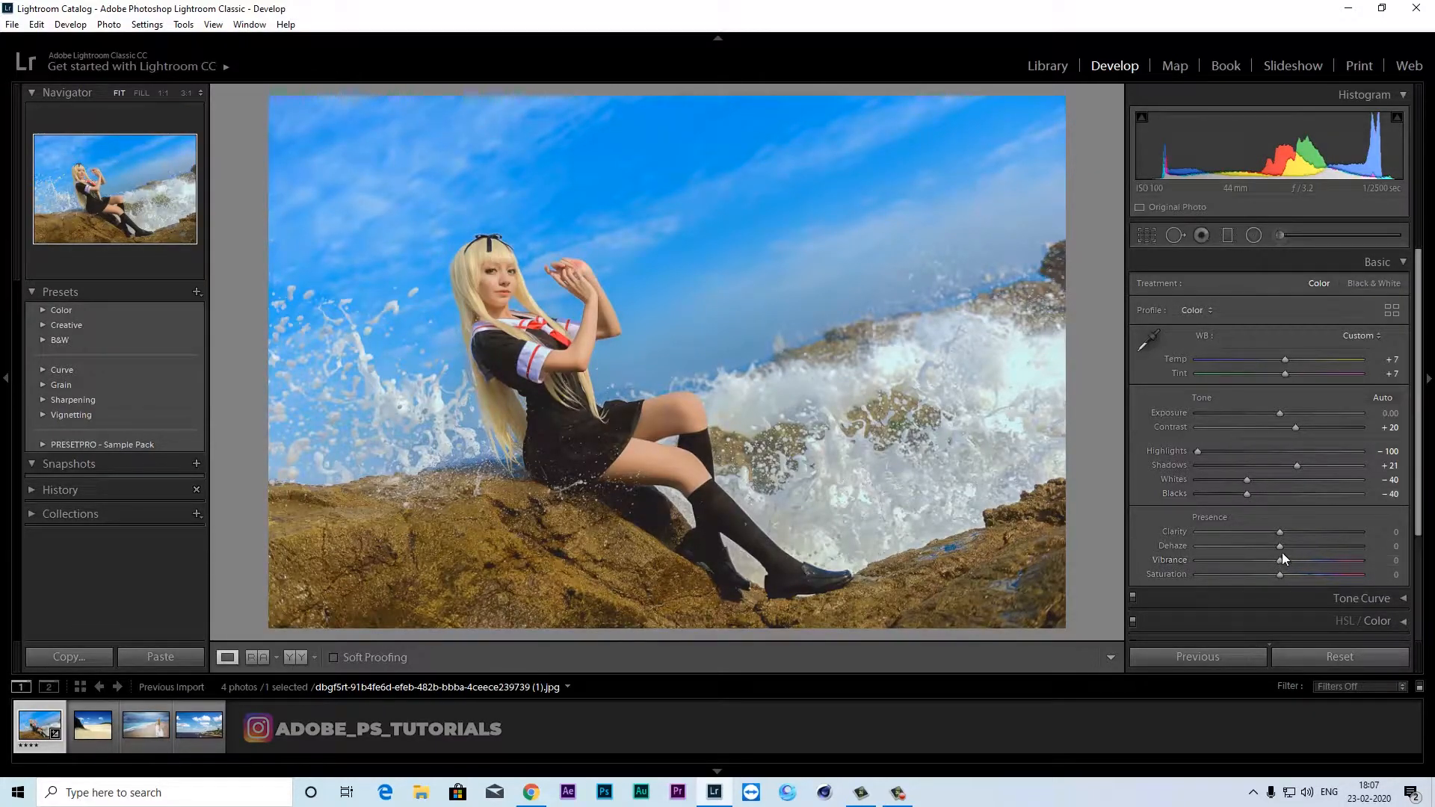
# Set Clarity to +35, Dehaze to +10 and Vibrance to +25, and reduce the overall Saturation.
pyautogui.moveTo(1280, 532); pyautogui.dragTo(1308, 534)
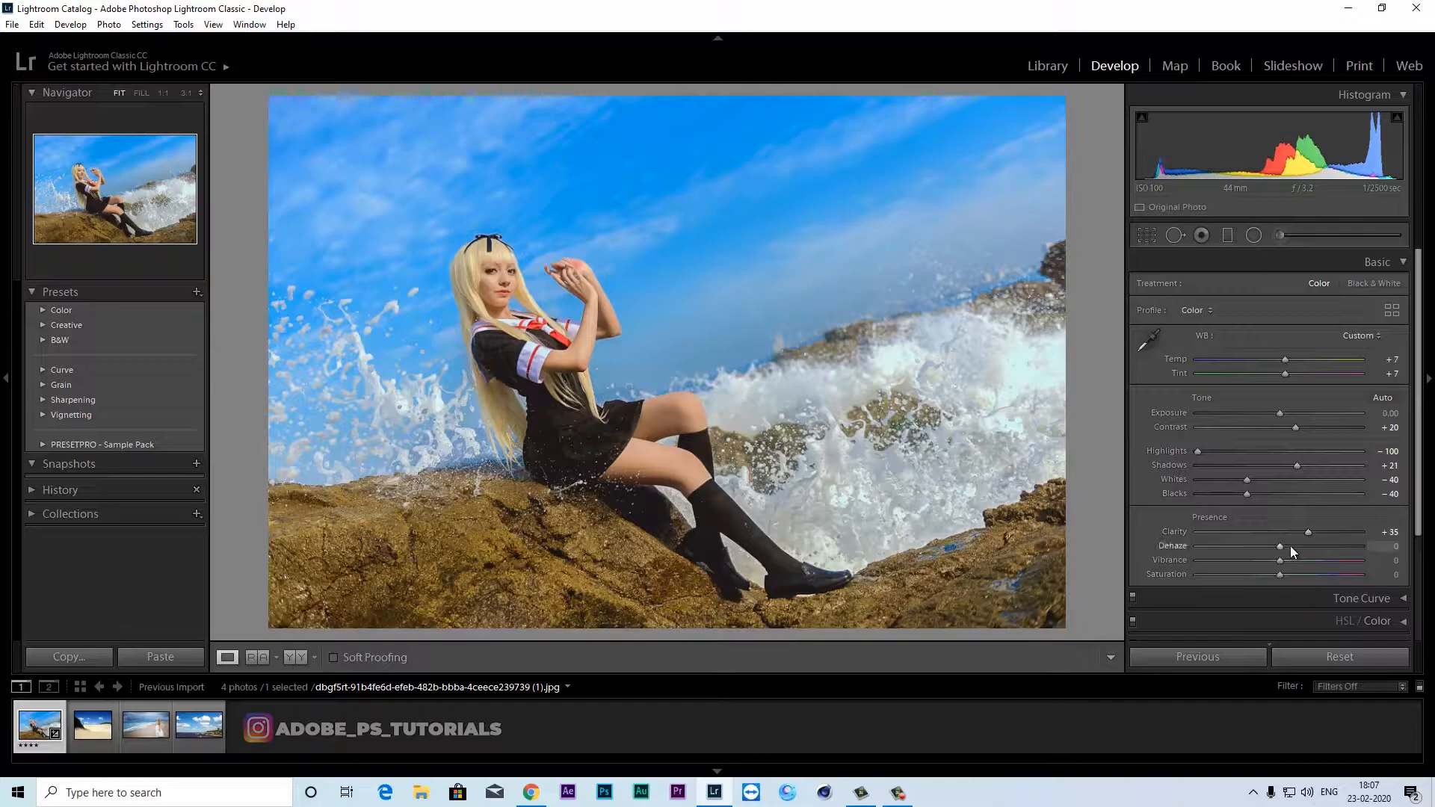
pyautogui.moveTo(1279, 546); pyautogui.dragTo(1286, 546)
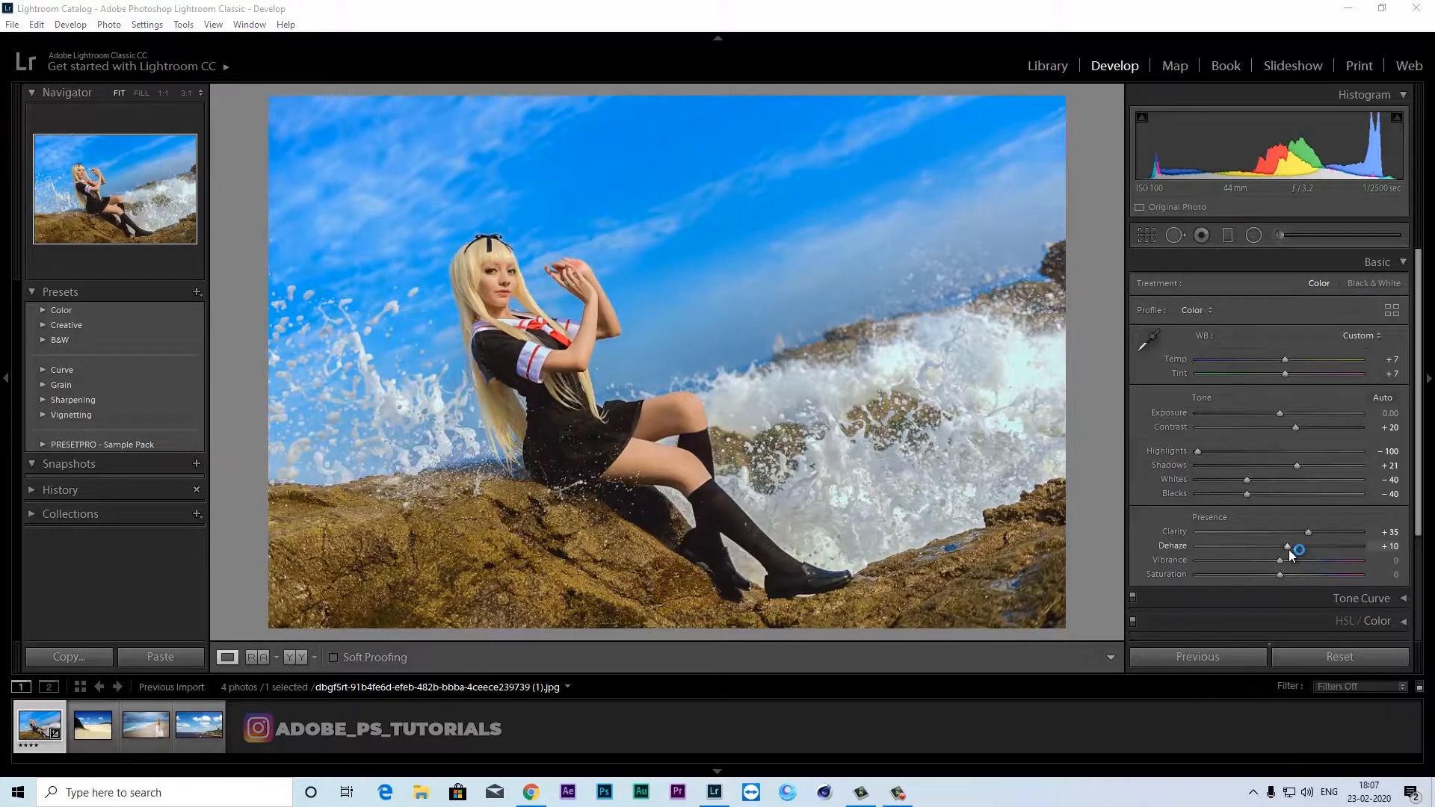
pyautogui.moveTo(1278, 562); pyautogui.dragTo(1298, 562)
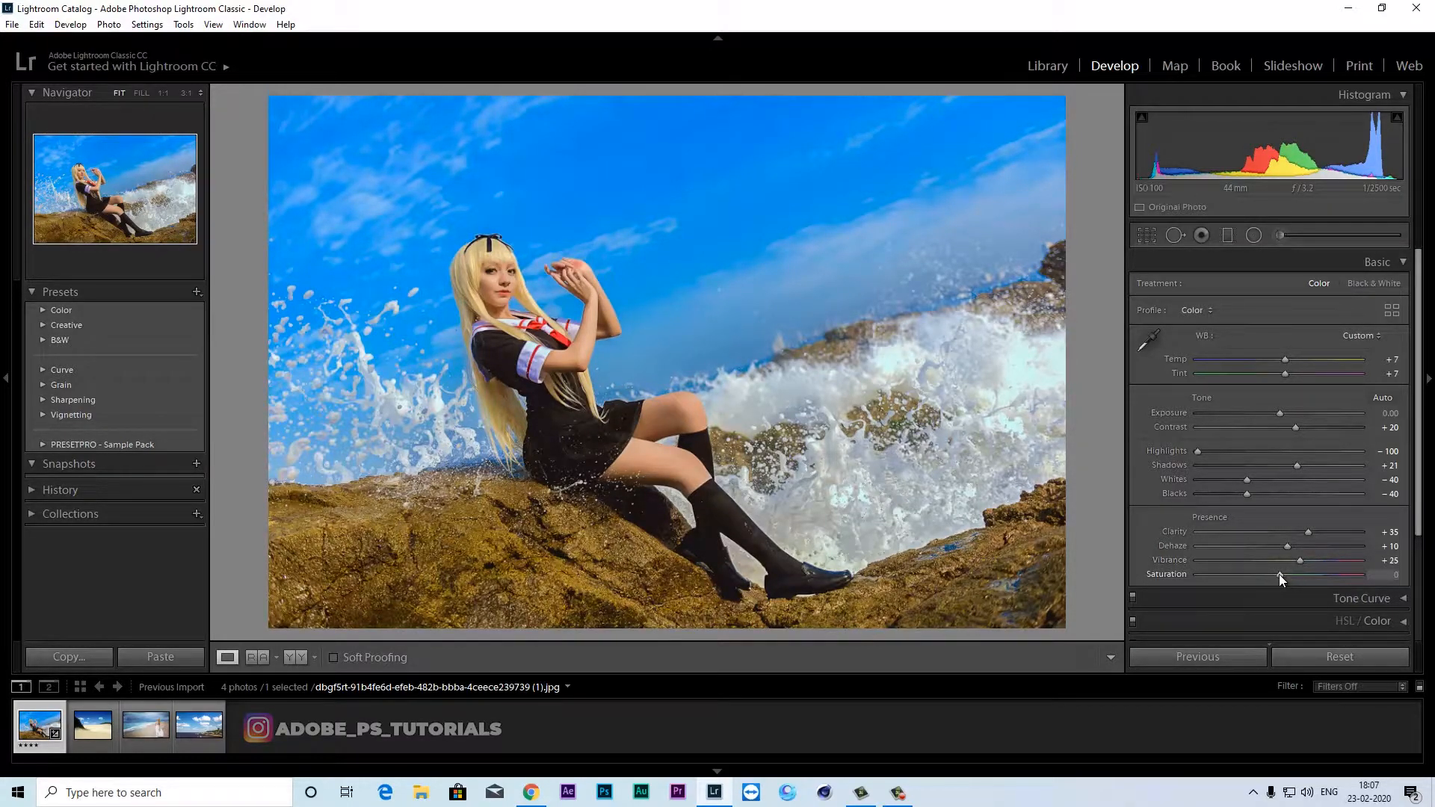
pyautogui.moveTo(1280, 576); pyautogui.dragTo(1239, 576)
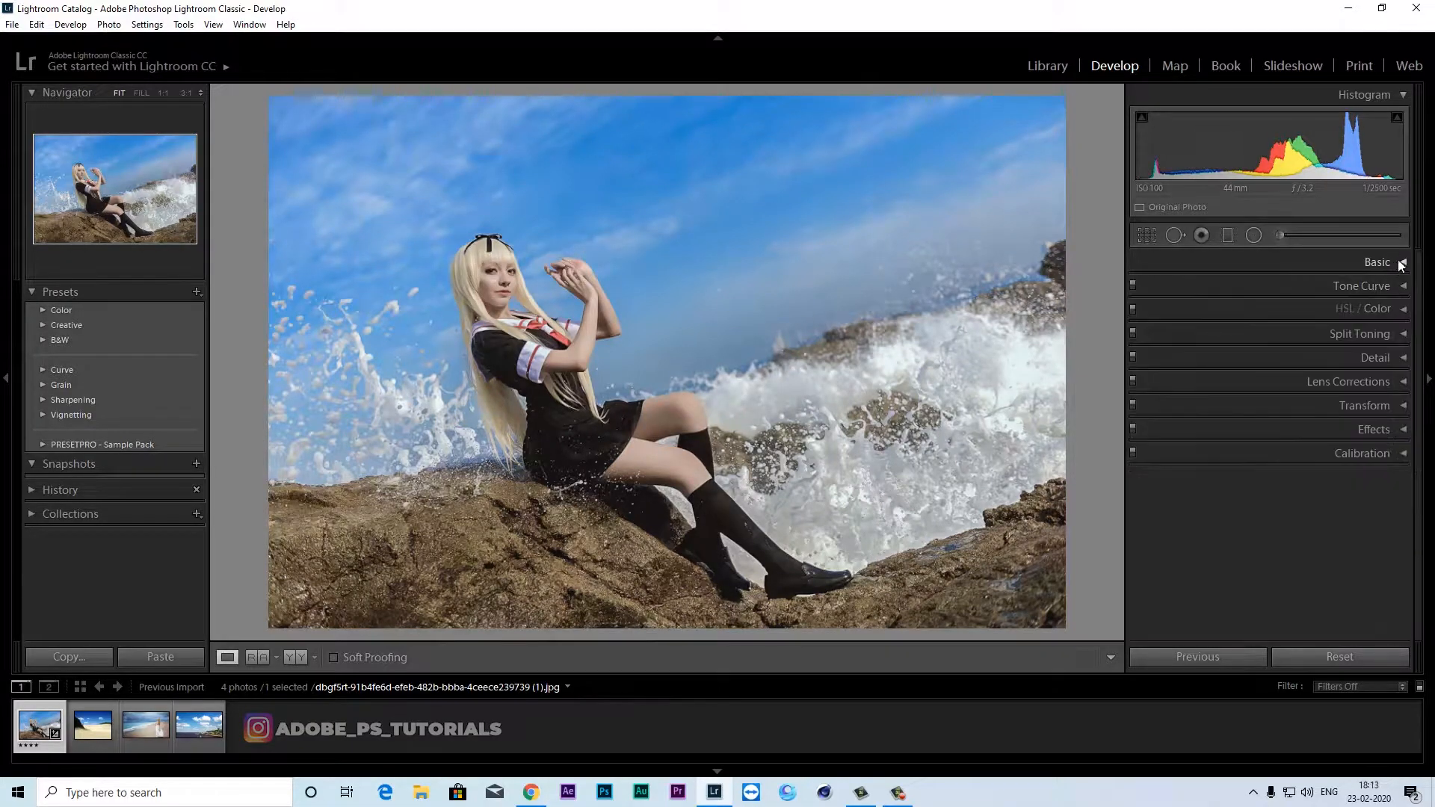
# Add four points along the RGB Tone Curve, spread from the shadows to the highlights.
pyautogui.click(1398, 262)
pyautogui.click(1398, 262)
pyautogui.click(1400, 290)
pyautogui.click(1228, 440)
pyautogui.click(1263, 404)
pyautogui.click(1298, 367)
pyautogui.click(1327, 336)
# Shape the RGB Tone Curve into an S-curve with the black point lifted to about 11.4 %.
pyautogui.moveTo(1192, 474); pyautogui.dragTo(1254, 420)
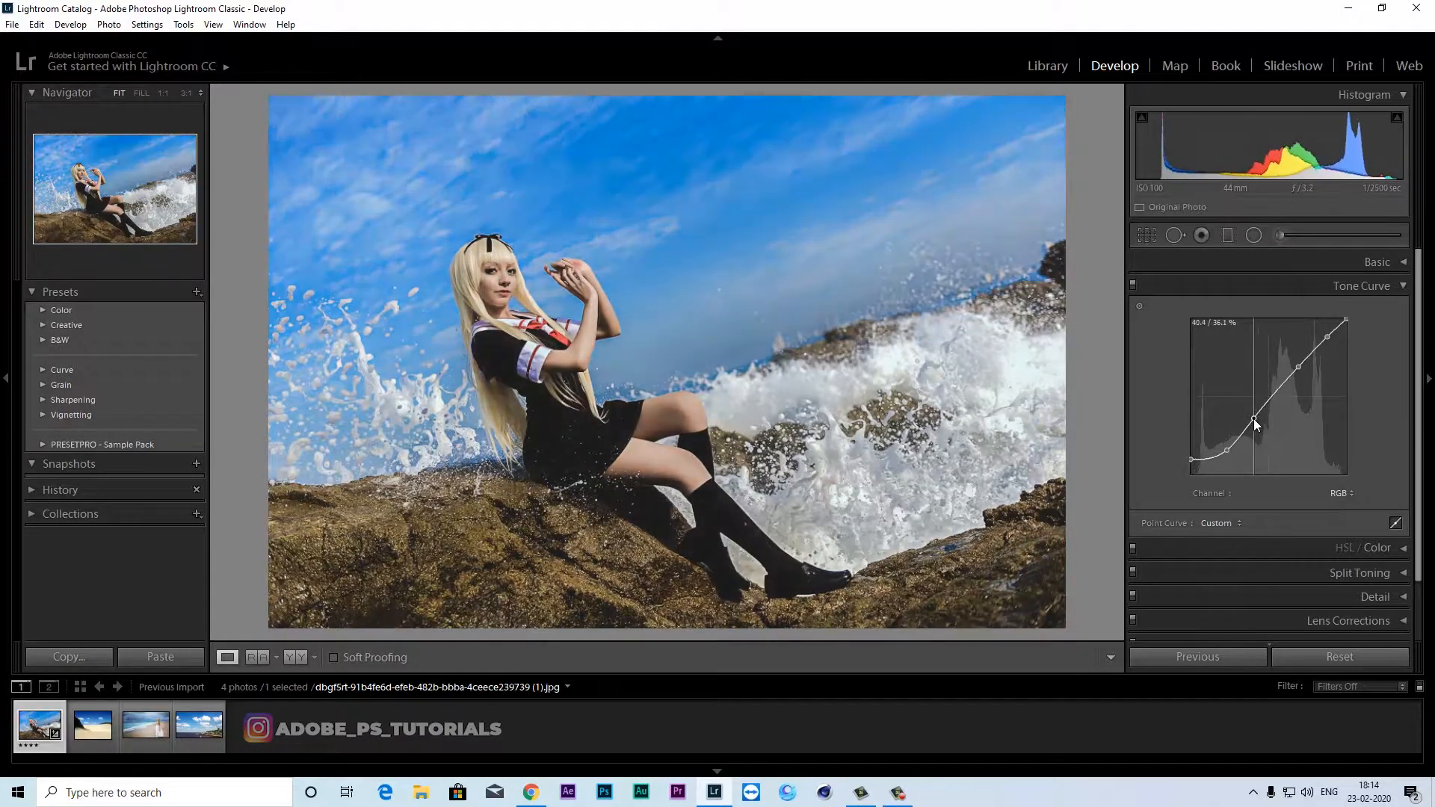
pyautogui.moveTo(1299, 366); pyautogui.dragTo(1276, 377)
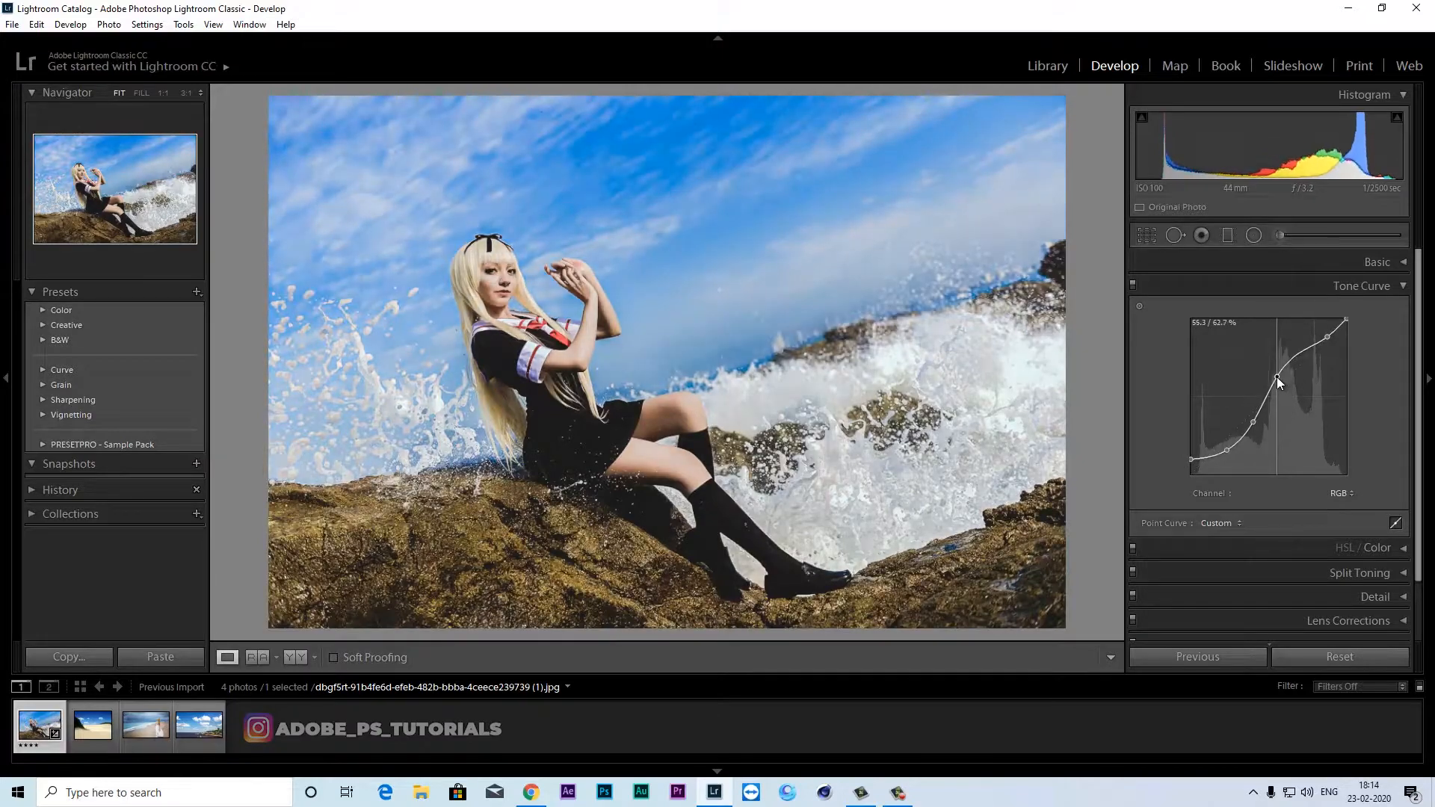
pyautogui.moveTo(1328, 337); pyautogui.dragTo(1228, 448)
pyautogui.moveTo(1190, 460); pyautogui.dragTo(1187, 458)
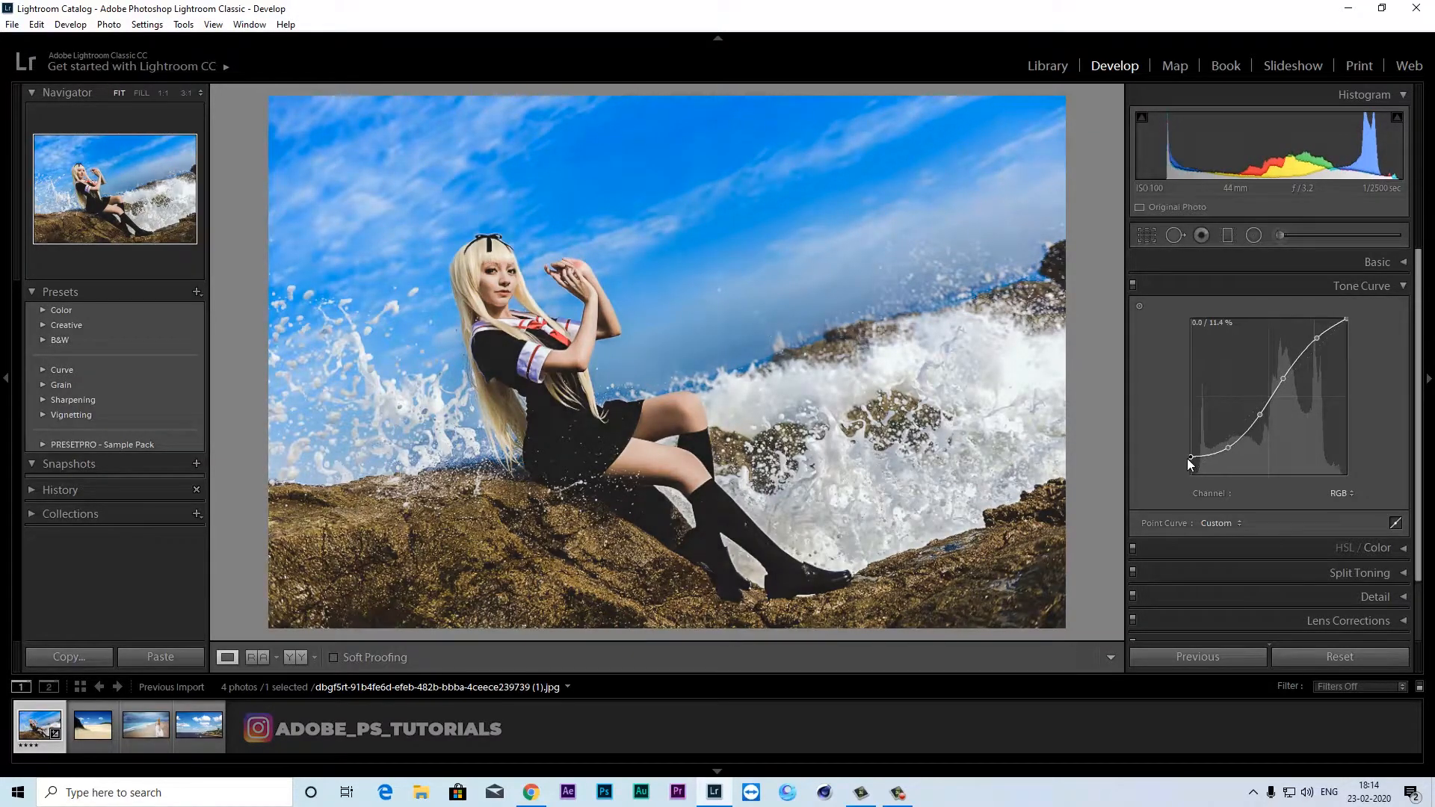
pyautogui.click(1399, 287)
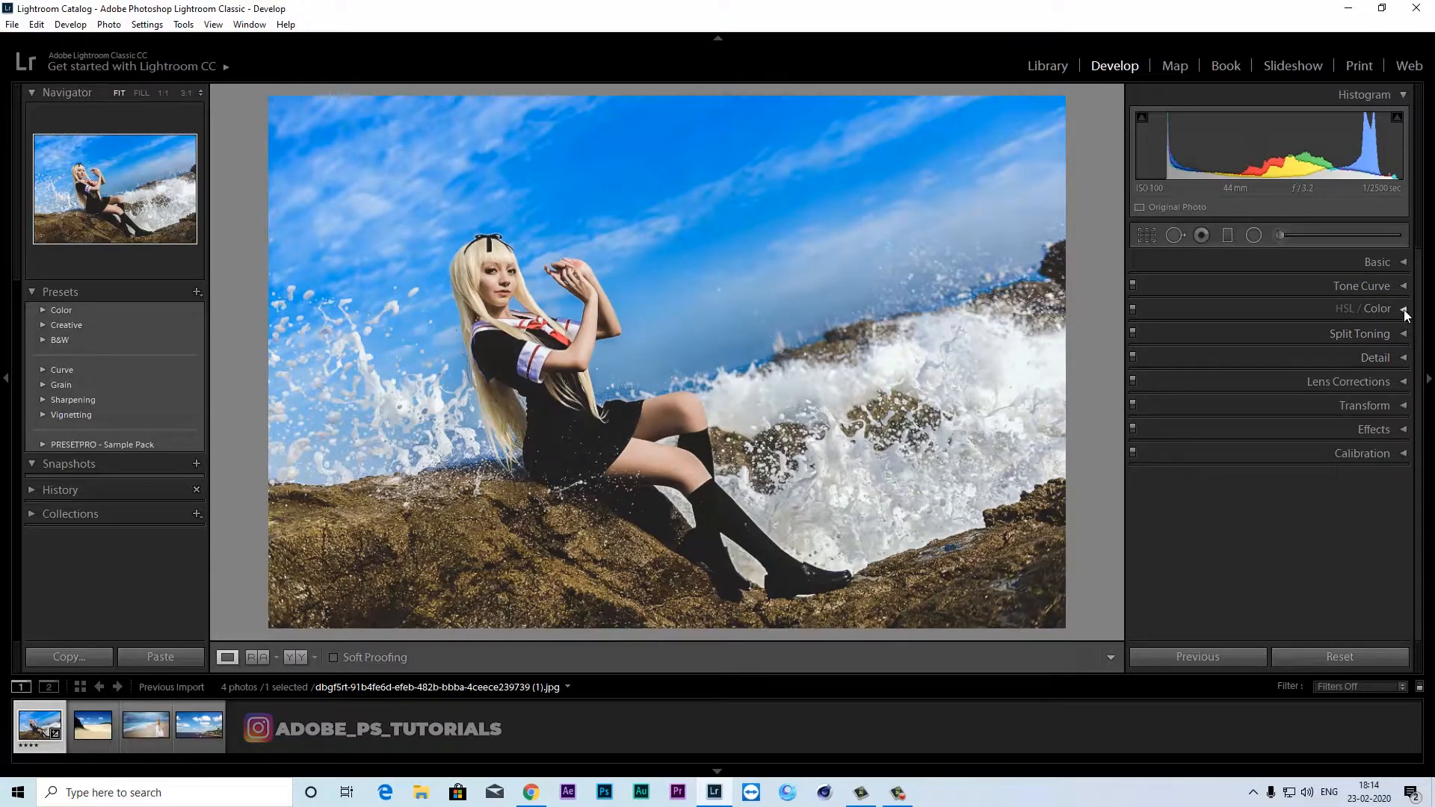
# Set the Red color channel to Hue -30, Saturation +40 and Luminance -30.
pyautogui.click(1403, 309)
pyautogui.click(1205, 332)
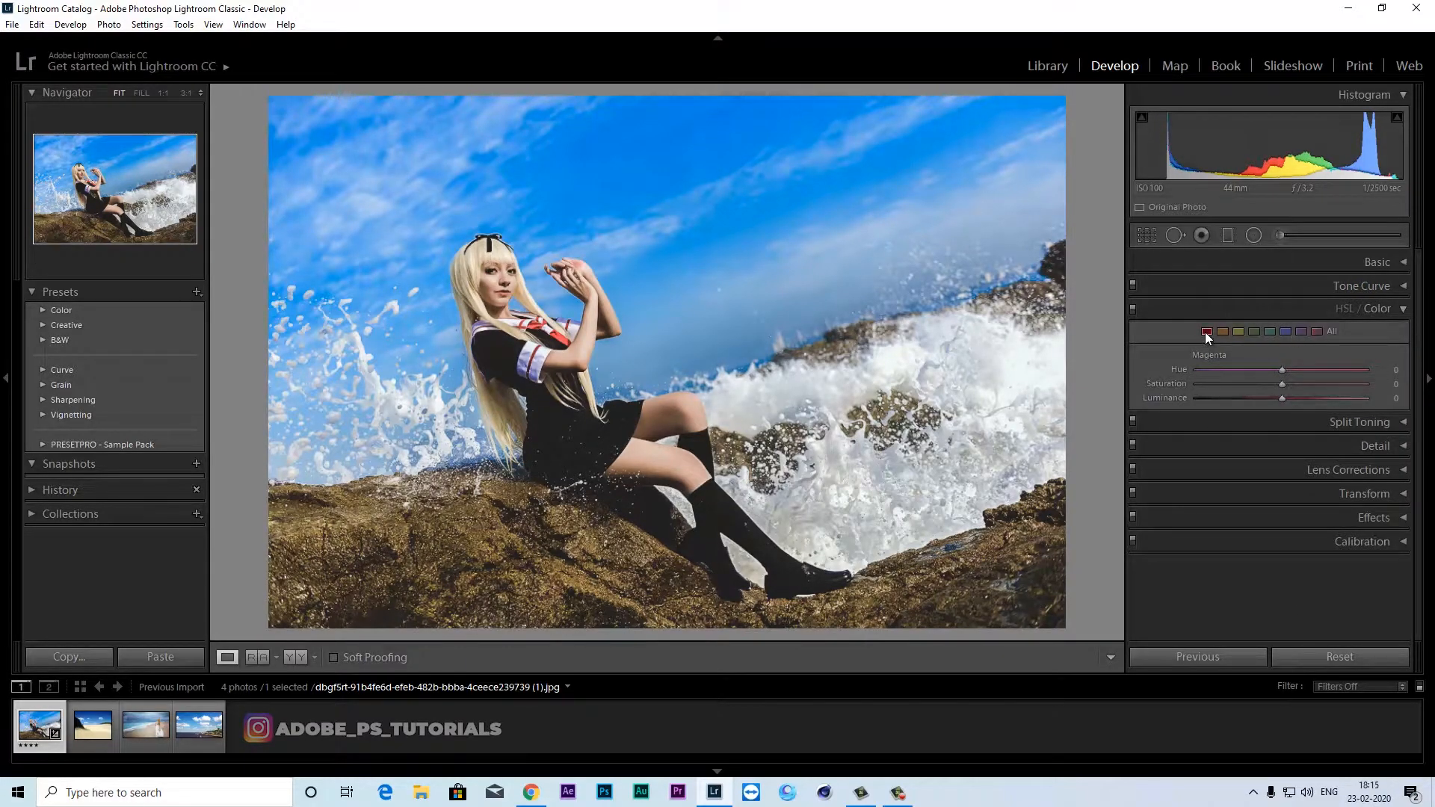
pyautogui.moveTo(1276, 369); pyautogui.dragTo(1251, 369)
pyautogui.moveTo(1296, 380); pyautogui.dragTo(1306, 380)
pyautogui.moveTo(1258, 397); pyautogui.dragTo(1257, 397)
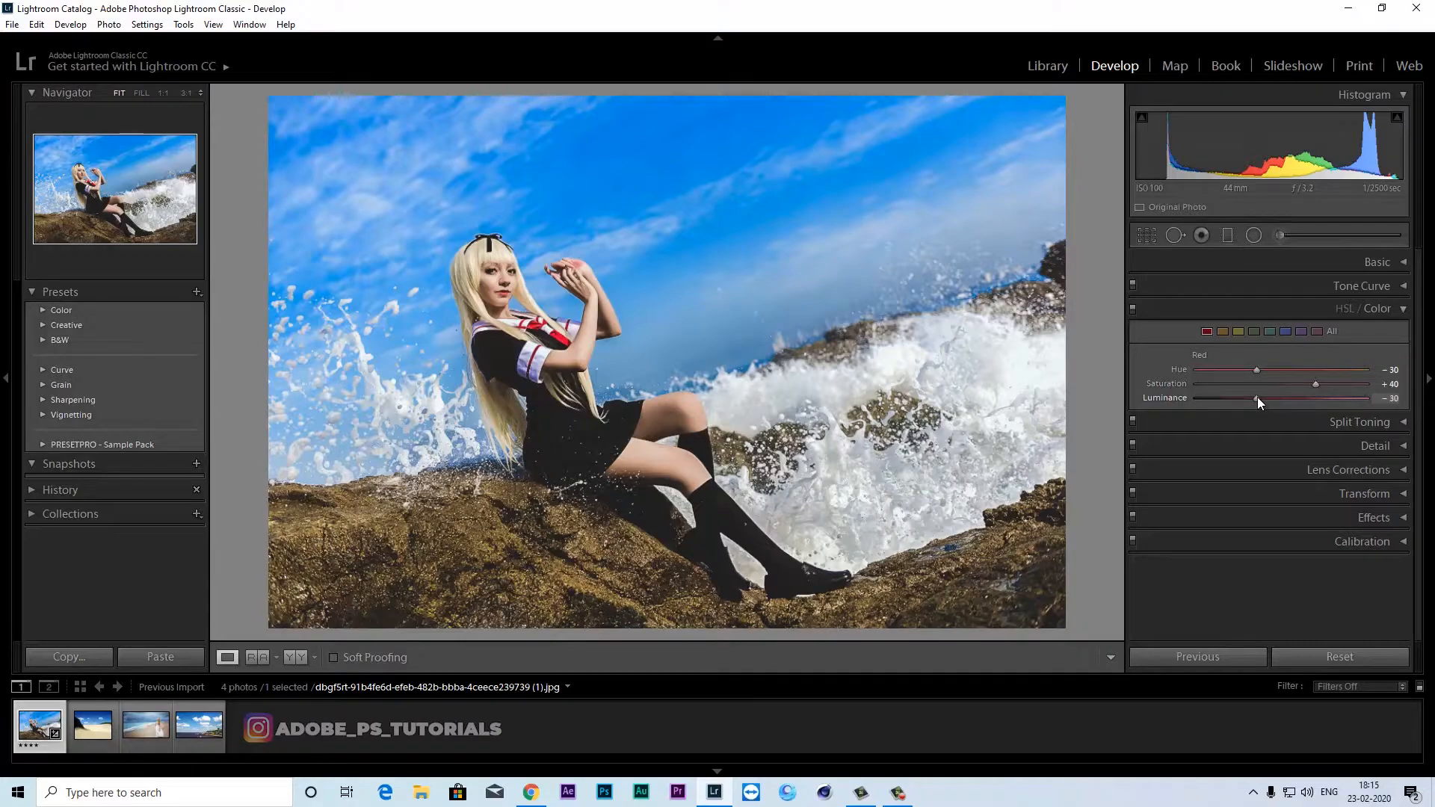
# Set the Orange color channel to Hue -18, Saturation -40 and Luminance -40.
pyautogui.click(1223, 332)
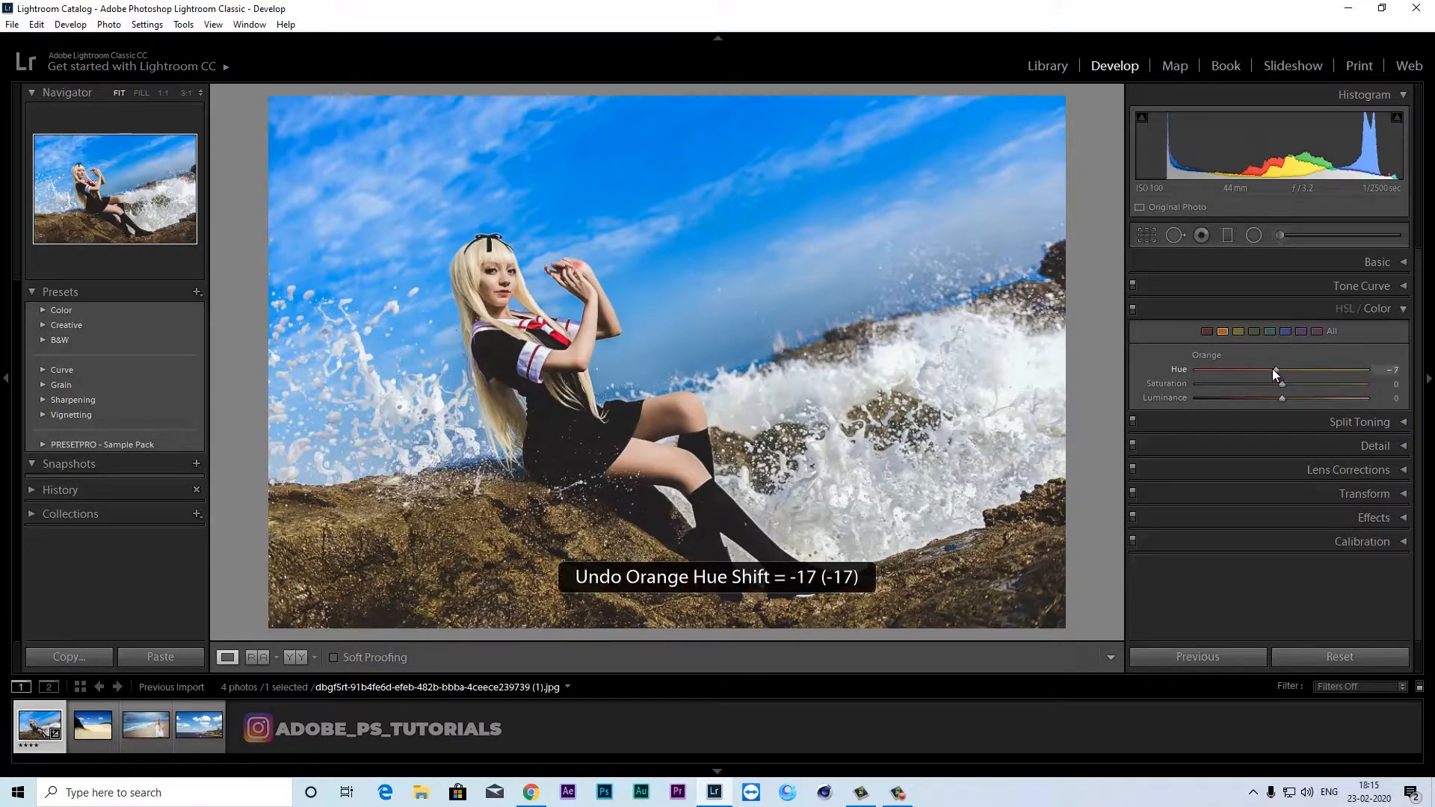
pyautogui.moveTo(1272, 369); pyautogui.dragTo(1268, 369)
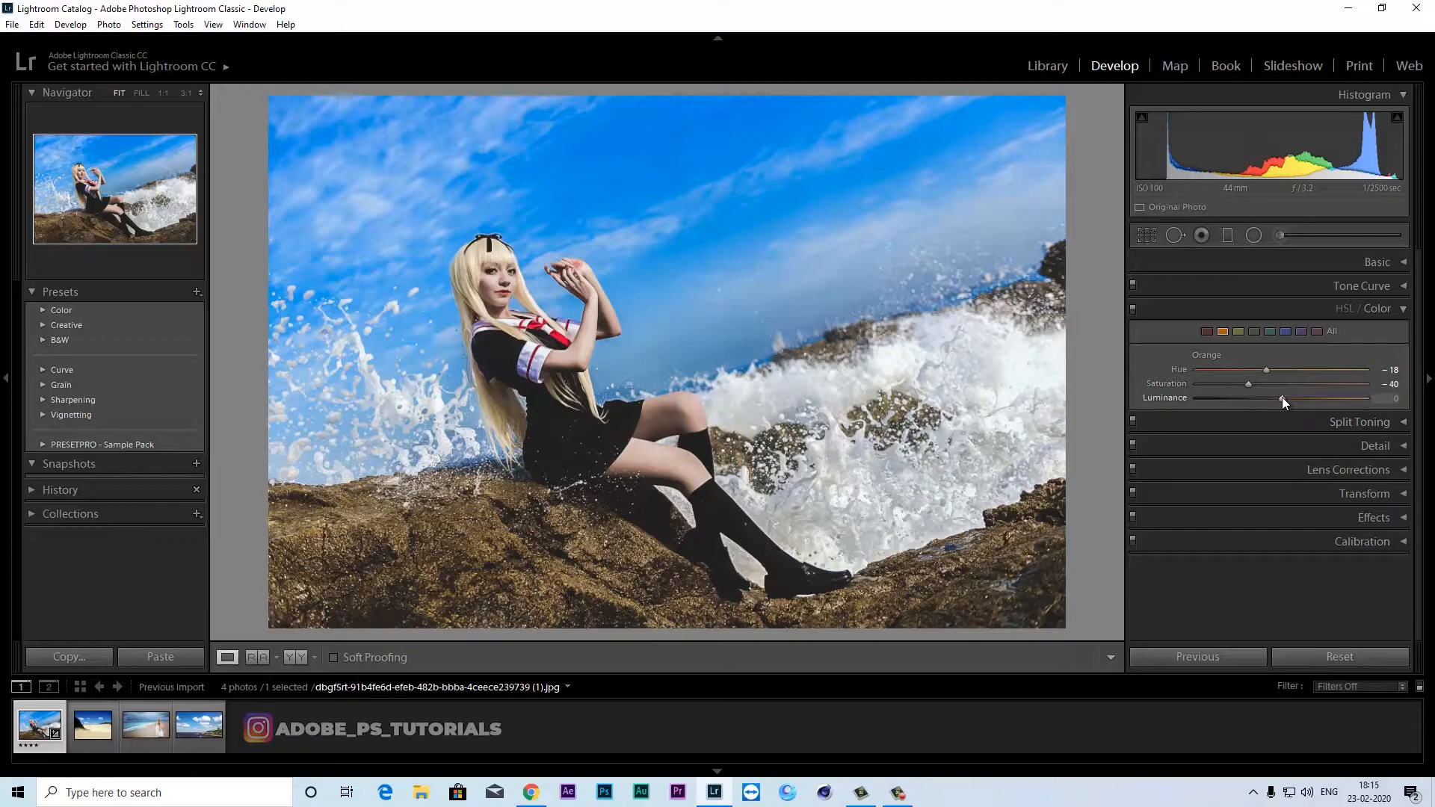
pyautogui.moveTo(1281, 401); pyautogui.dragTo(1263, 401)
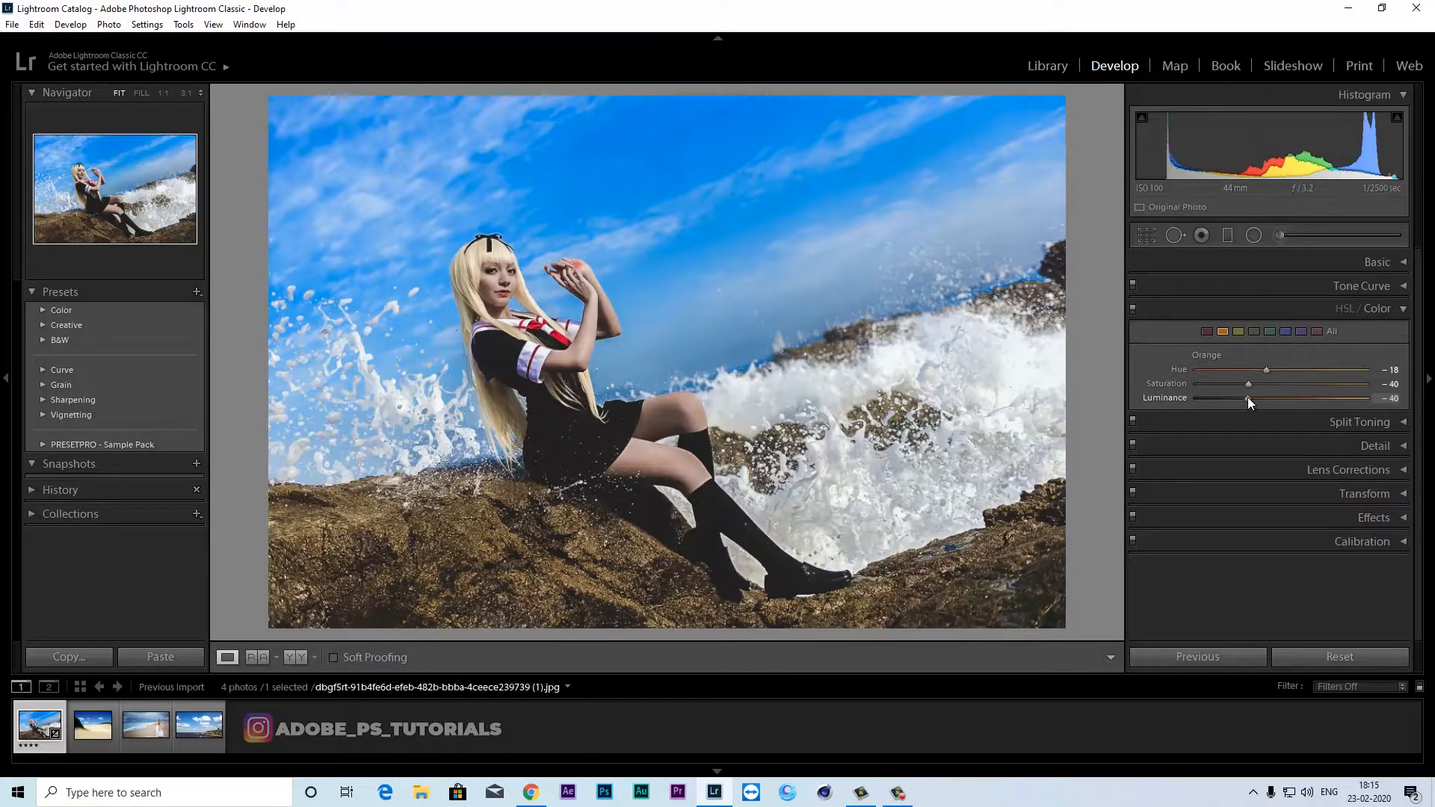
# Set the Yellow color channel to Hue -100 and Saturation +40, and lower its Luminance.
pyautogui.click(1240, 332)
pyautogui.moveTo(1280, 368); pyautogui.dragTo(1187, 367)
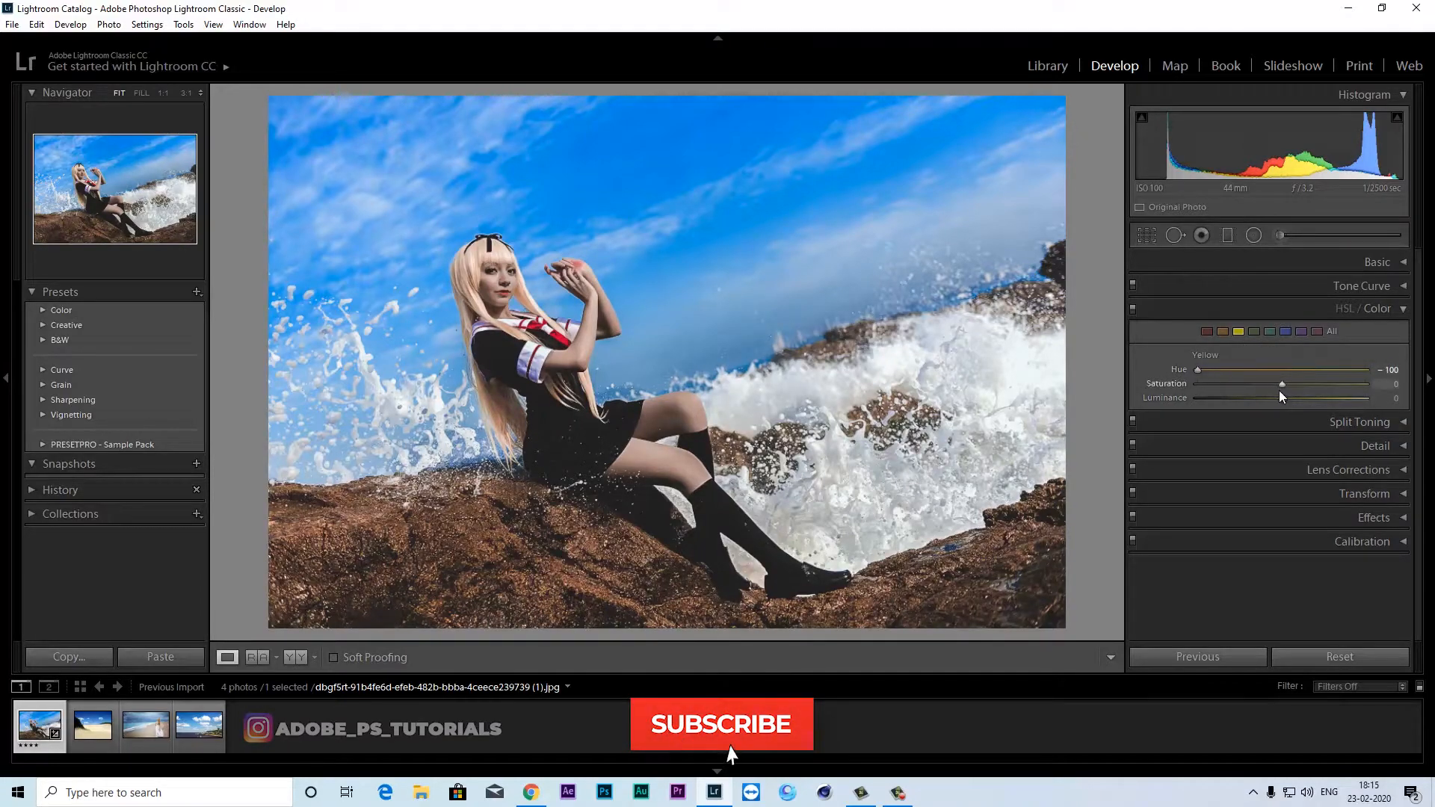
pyautogui.moveTo(1286, 382); pyautogui.dragTo(1313, 383)
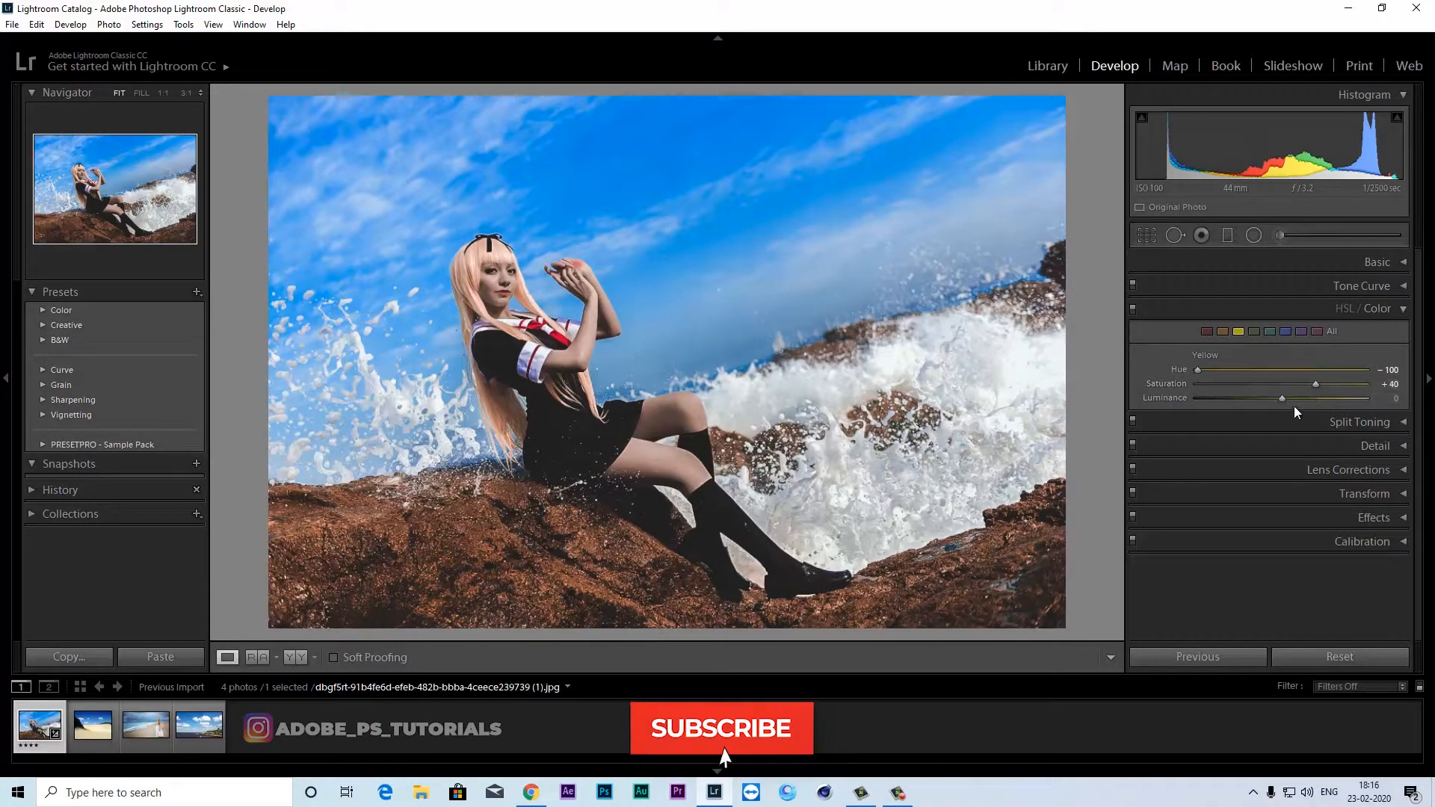
pyautogui.moveTo(1281, 406); pyautogui.dragTo(1265, 404)
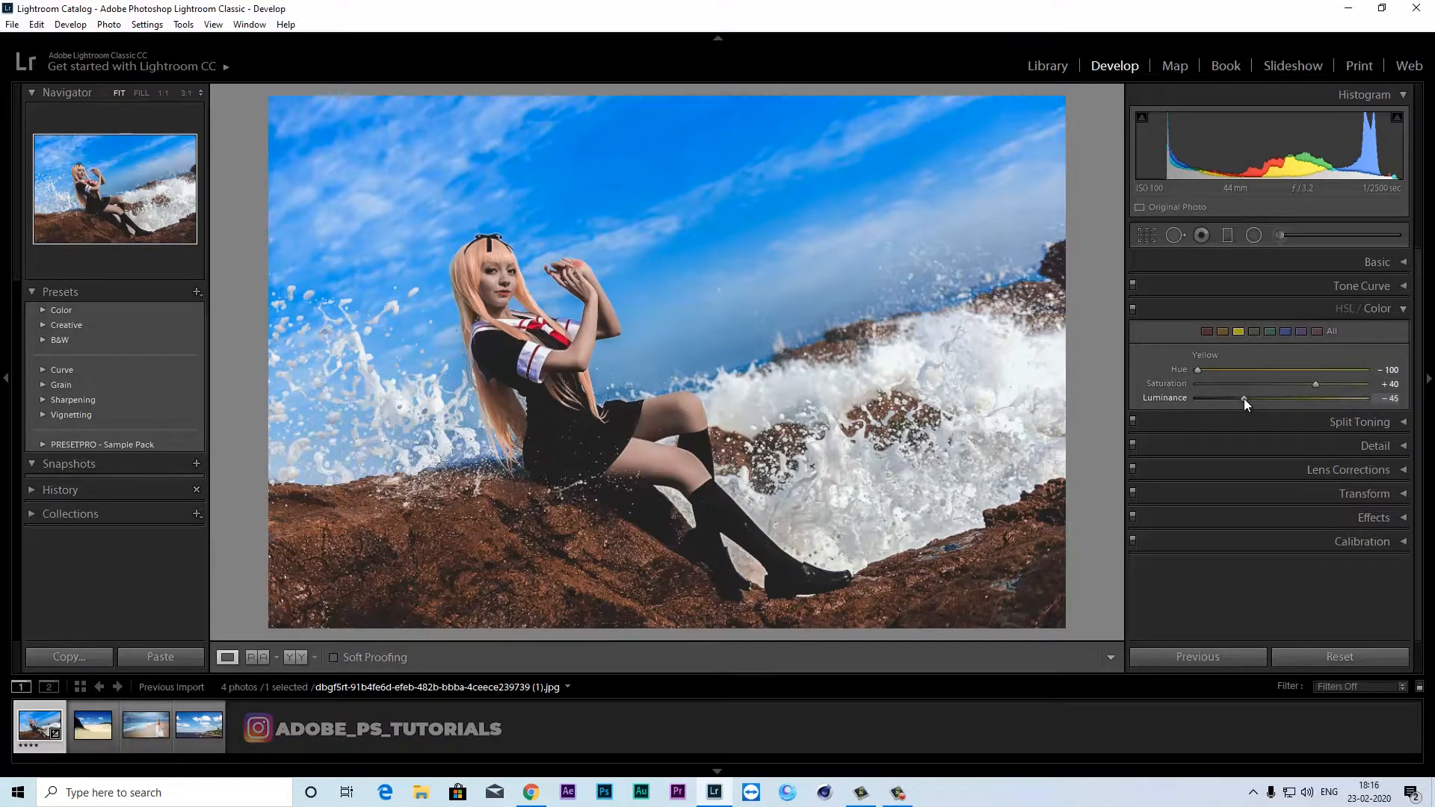
pyautogui.moveTo(1237, 398); pyautogui.dragTo(1258, 397)
# Set the Green color channel to Hue -100 and Saturation +100, and lower its Luminance.
pyautogui.click(1254, 331)
pyautogui.moveTo(1282, 371); pyautogui.dragTo(1199, 371)
pyautogui.moveTo(1251, 398); pyautogui.dragTo(1195, 403)
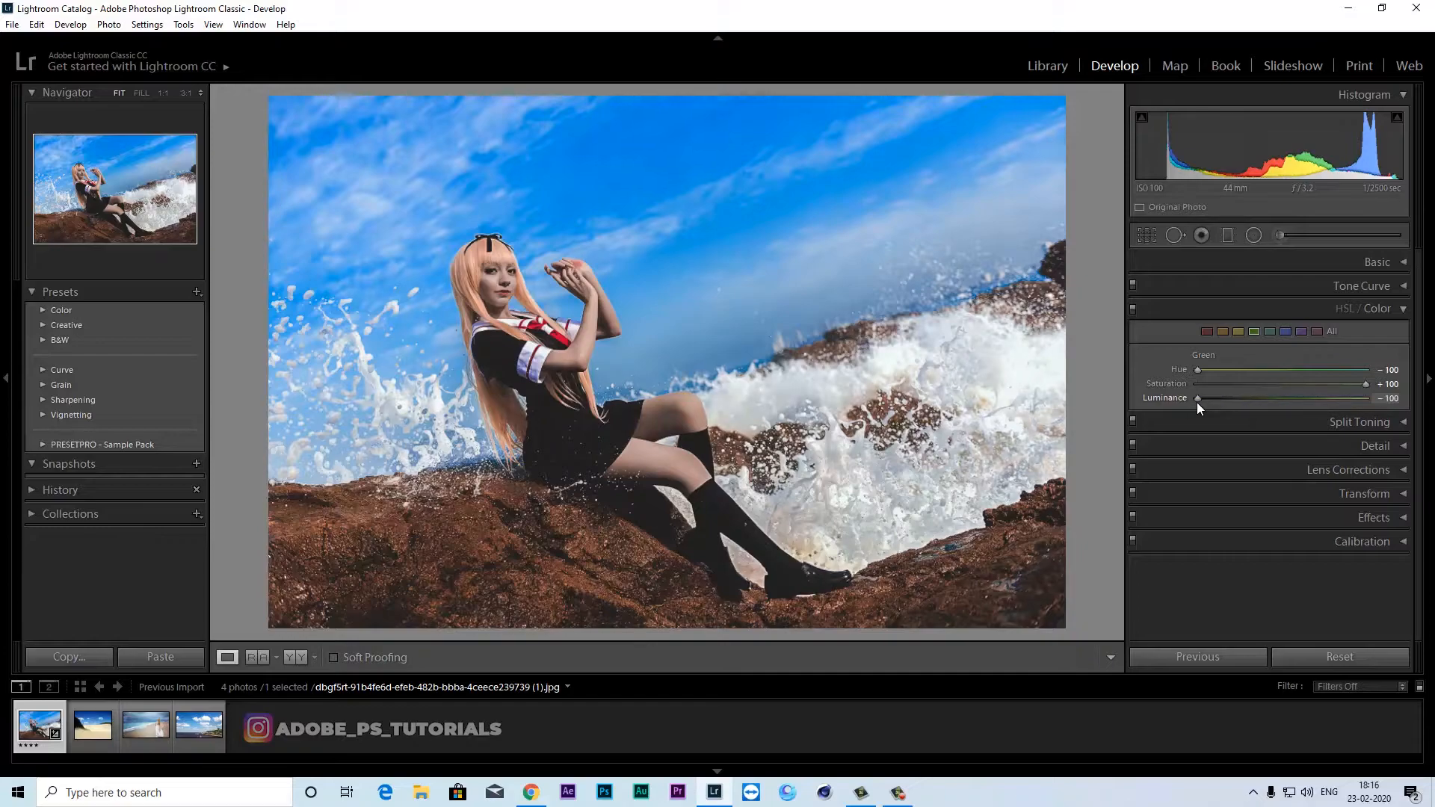
pyautogui.moveTo(1201, 401); pyautogui.dragTo(1212, 401)
pyautogui.moveTo(1240, 403); pyautogui.dragTo(1240, 402)
# Reduce the Aqua Saturation, and set the Blue color channel to Hue -27, Saturation +14 and Luminance +15.
pyautogui.click(1270, 333)
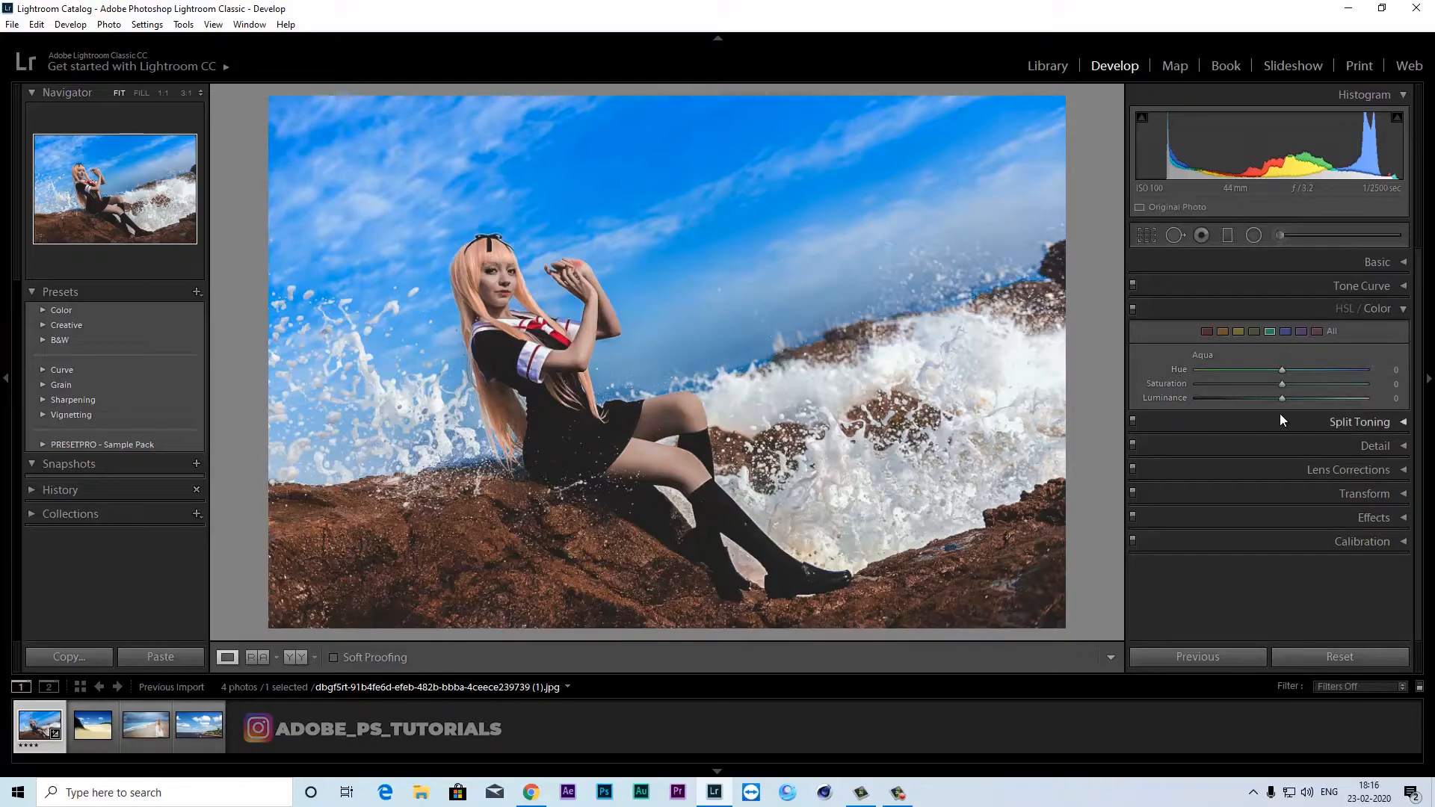
pyautogui.moveTo(1242, 384); pyautogui.dragTo(1246, 384)
pyautogui.click(1285, 332)
pyautogui.moveTo(1281, 370)
pyautogui.mouseDown()
pyautogui.moveTo(1255, 371)
pyautogui.moveTo(1289, 389)
pyautogui.mouseUp()
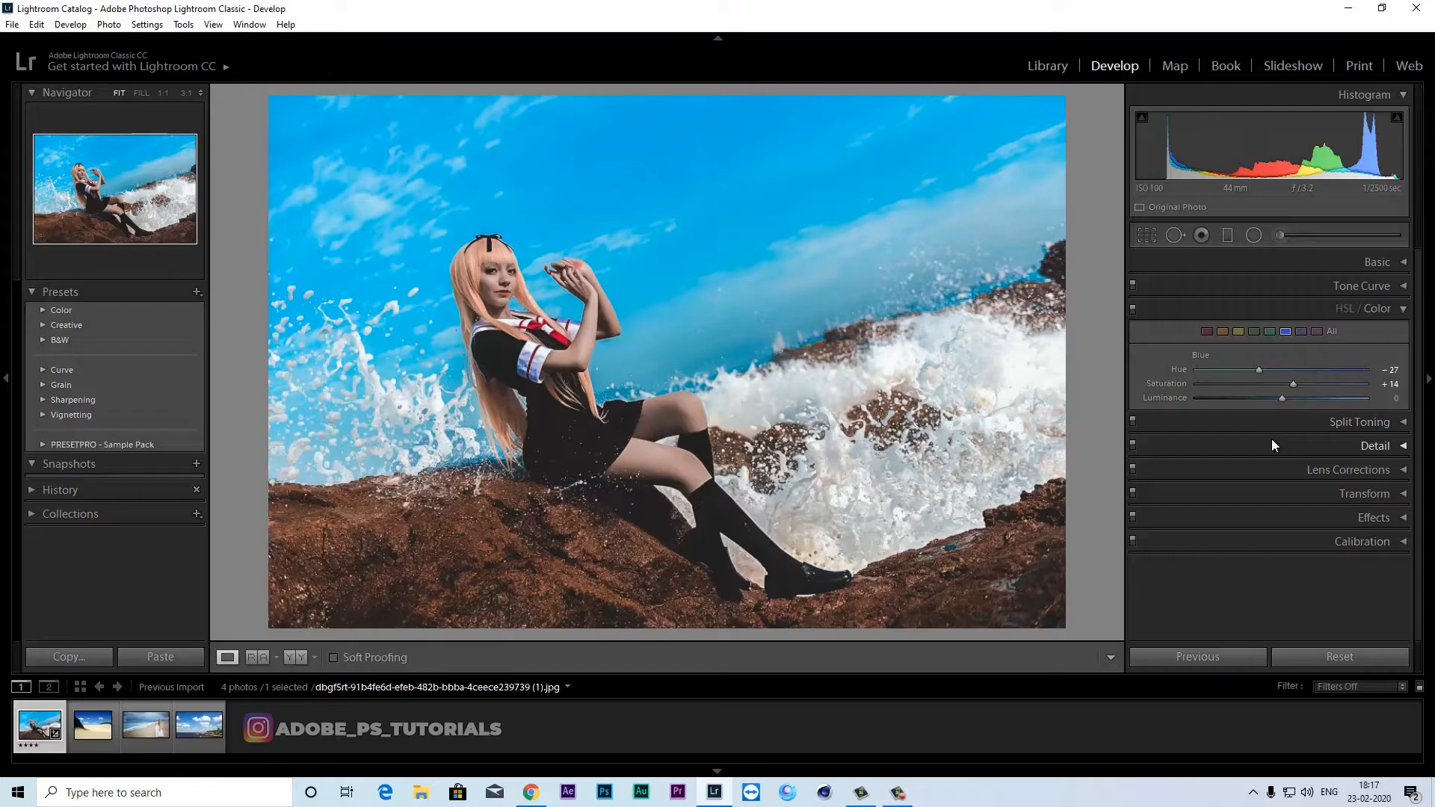
pyautogui.moveTo(1282, 398)
pyautogui.mouseDown()
pyautogui.moveTo(1315, 399)
pyautogui.moveTo(1293, 403)
pyautogui.mouseUp()
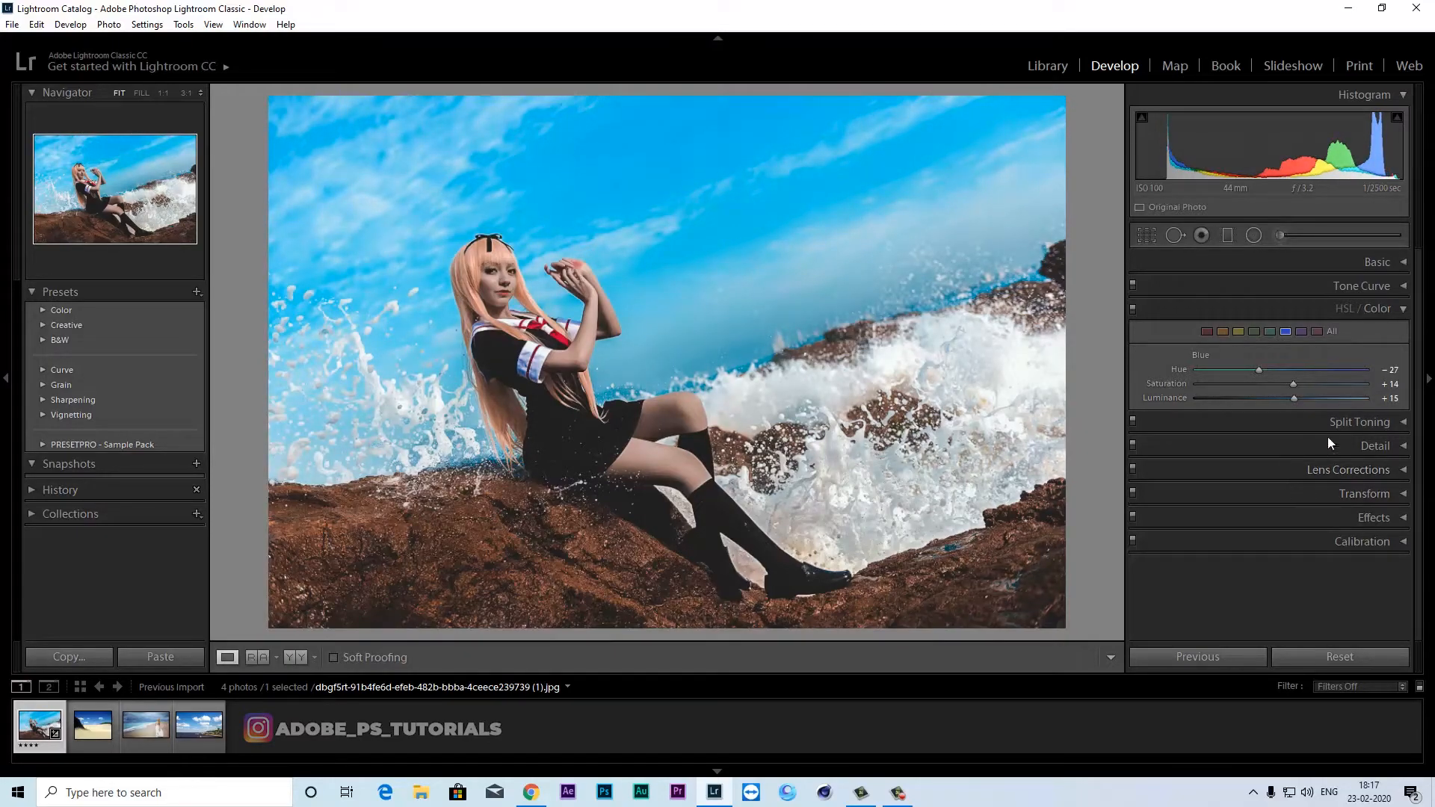
pyautogui.click(1403, 309)
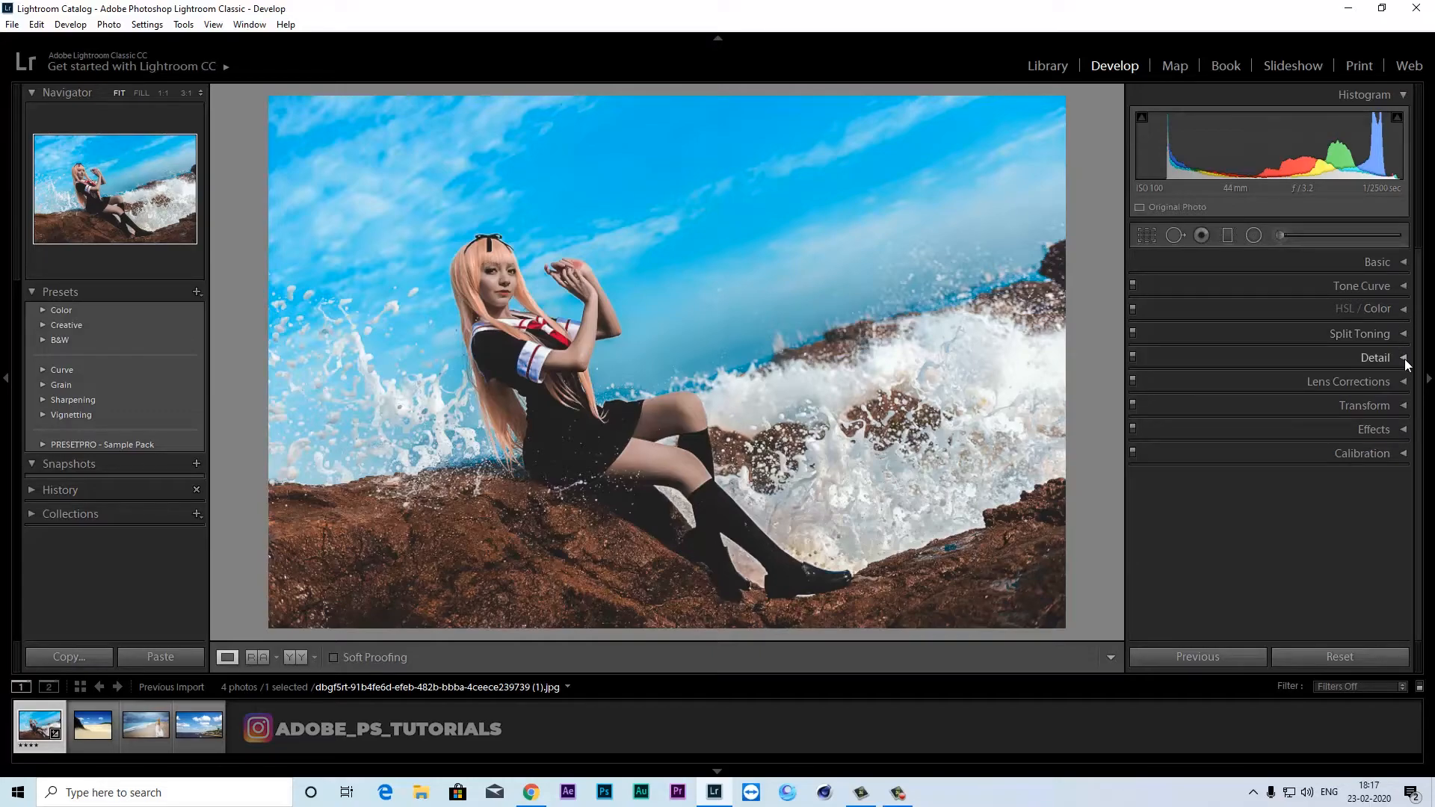
# Raise the Luminance noise reduction slightly in the Detail settings.
pyautogui.click(1404, 358)
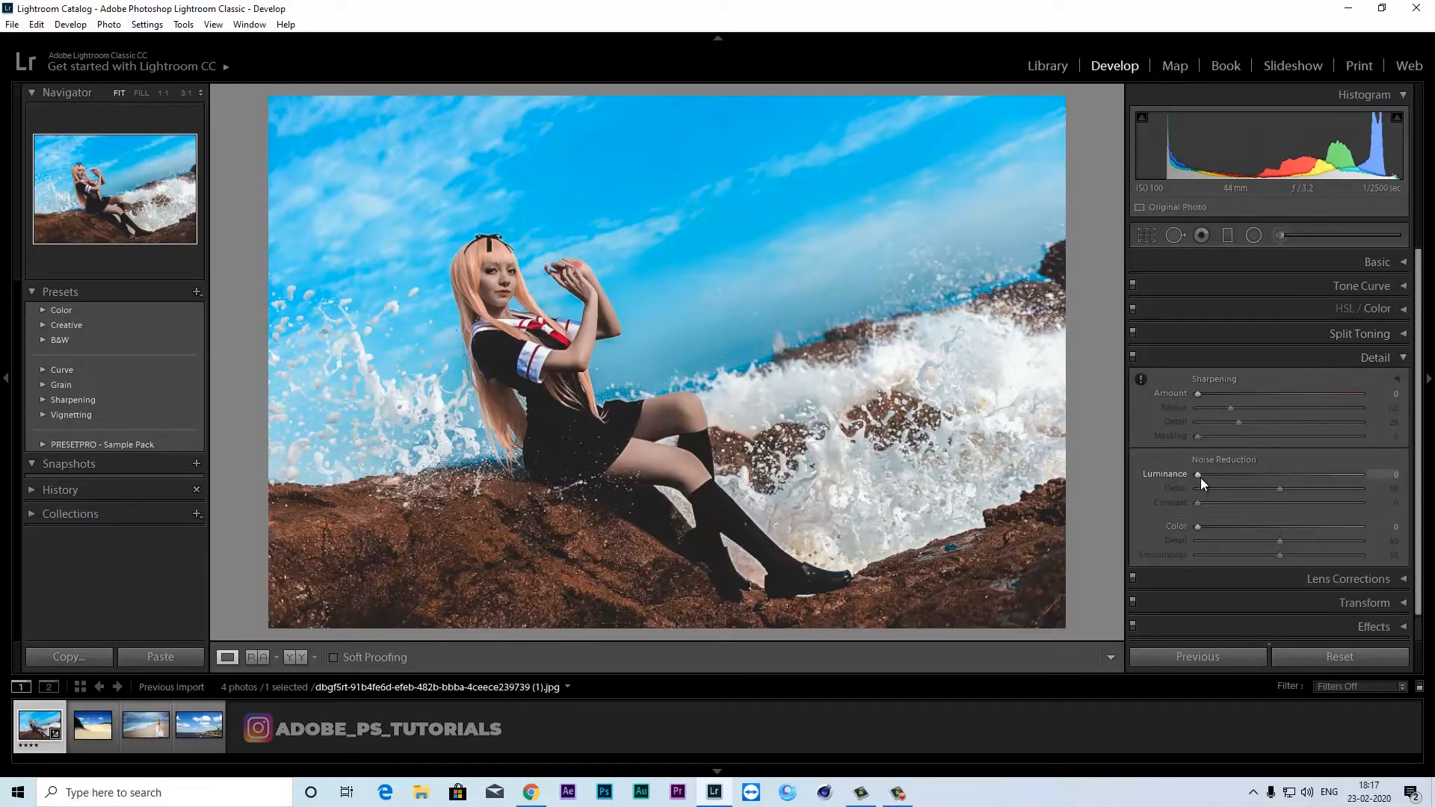
pyautogui.moveTo(1198, 479); pyautogui.dragTo(1200, 478)
pyautogui.click(1403, 358)
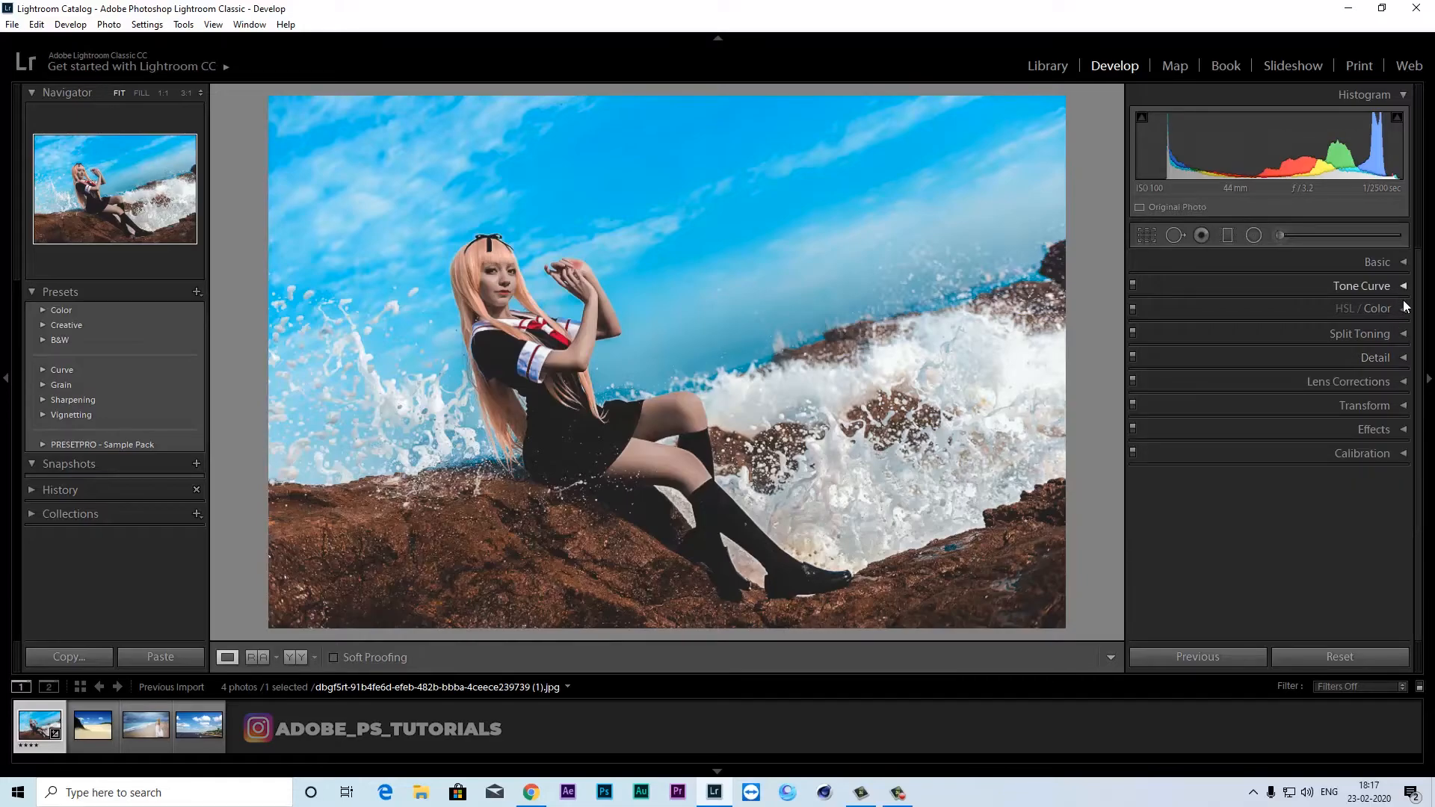
# Try a brighter Red Luminance and undo it, and set the Orange Luminance to -15.
pyautogui.click(1405, 309)
pyautogui.click(1207, 331)
pyautogui.moveTo(1257, 398)
pyautogui.mouseDown()
pyautogui.moveTo(1319, 405)
pyautogui.moveTo(1262, 398)
pyautogui.mouseUp()
pyautogui.hotkey('ctrl', 'z')
pyautogui.click(1223, 333)
pyautogui.hotkey('ctrl', 'z')
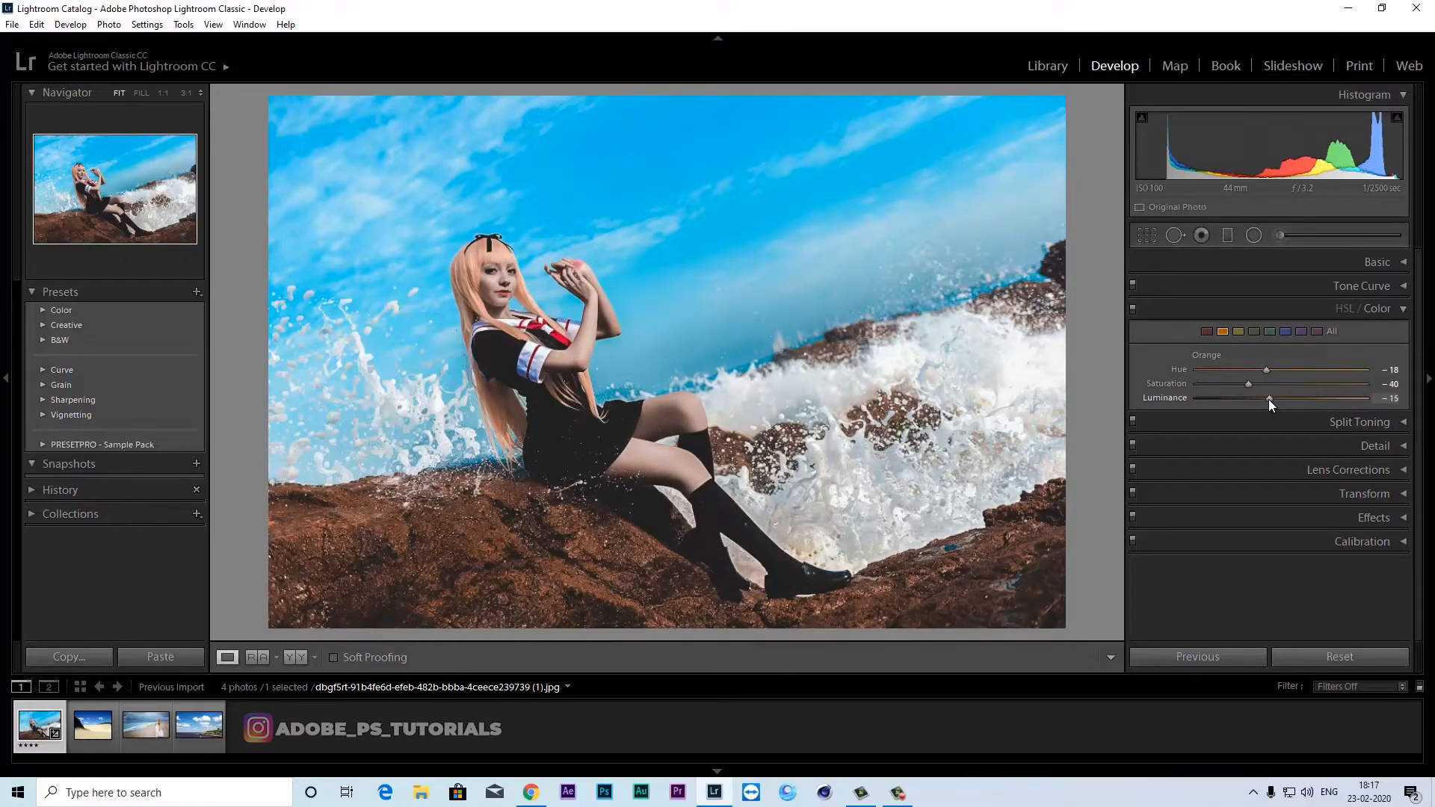
pyautogui.click(1401, 309)
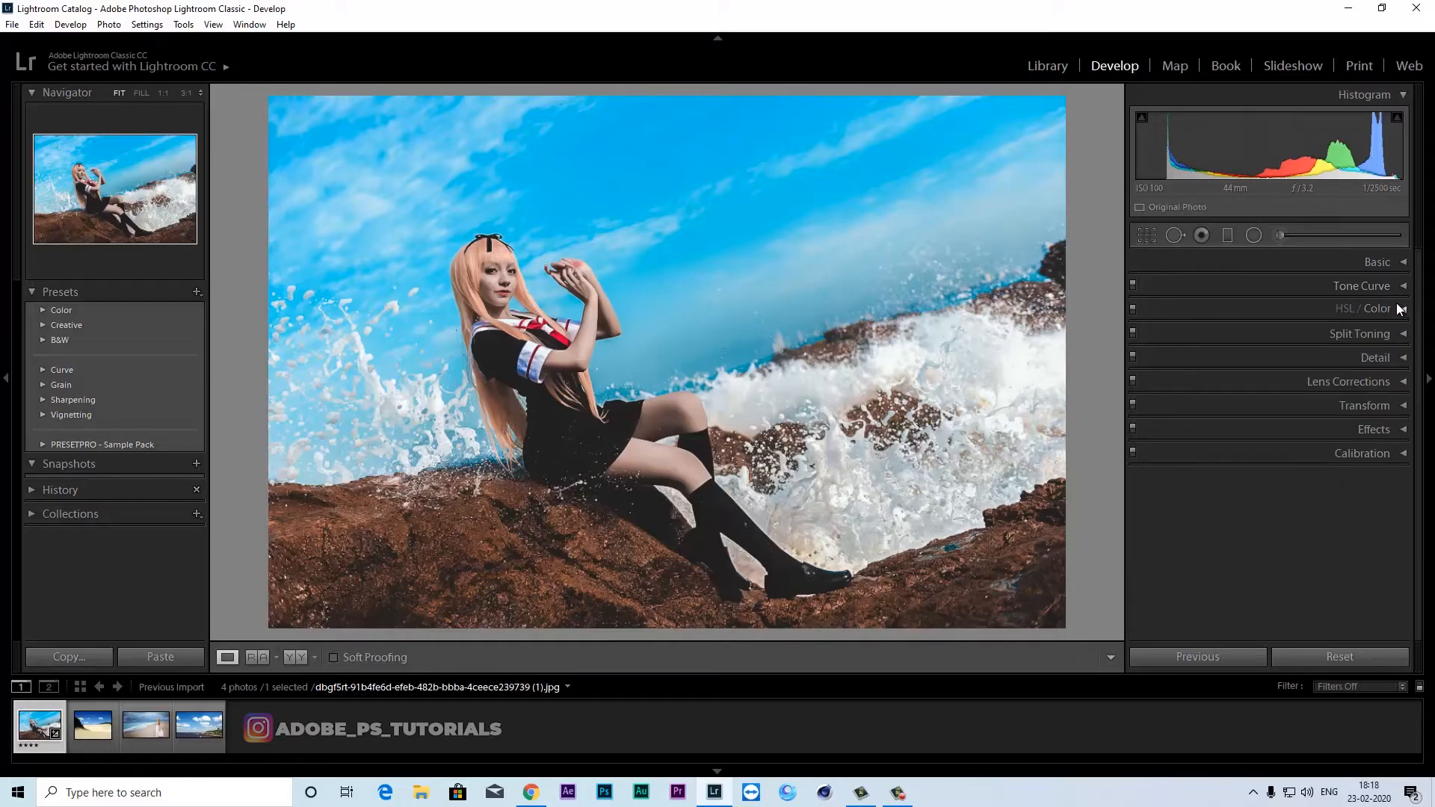
# Apply a post-crop vignette with Amount -25 and Midpoint 69, and compare the portrait before and after side by side.
pyautogui.click(1403, 428)
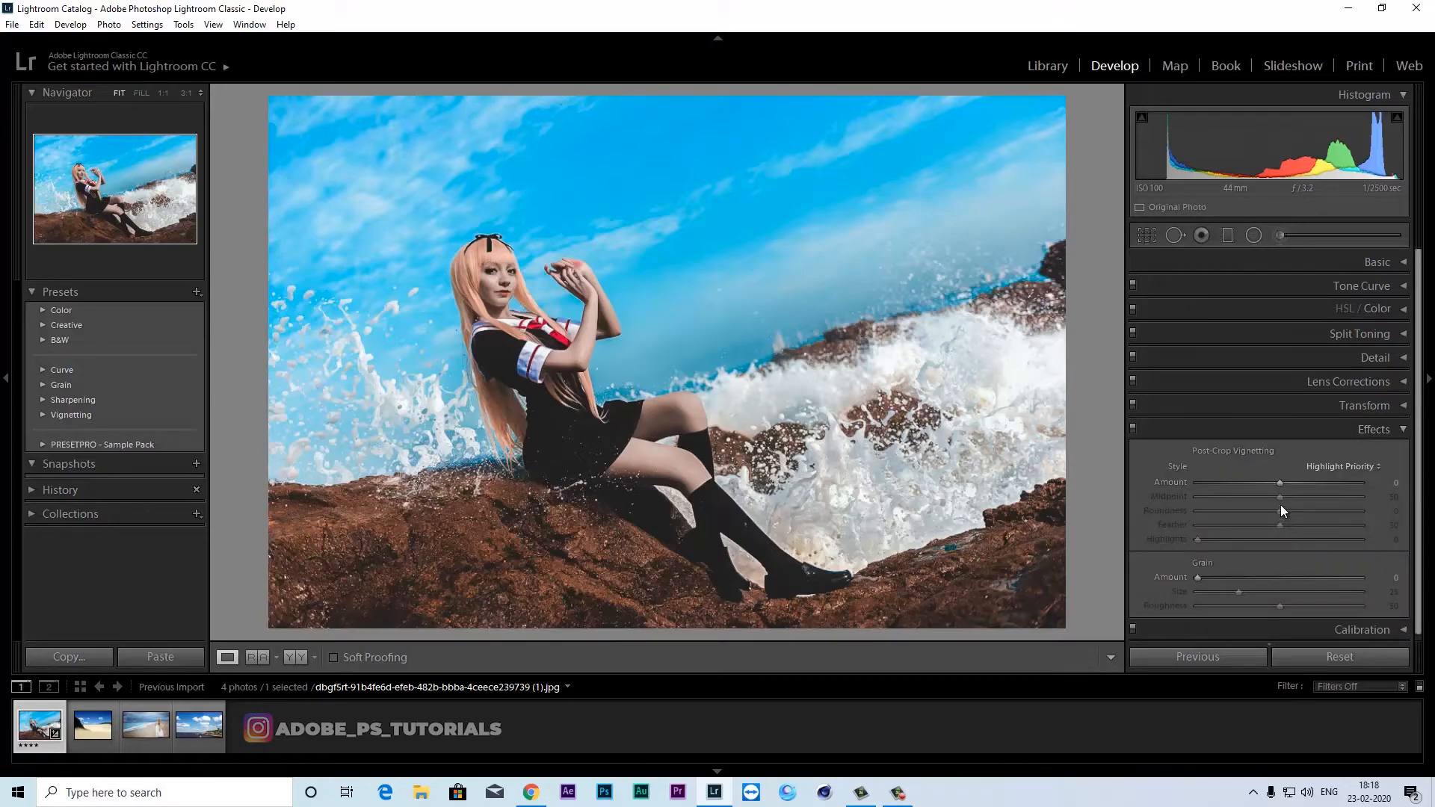
pyautogui.moveTo(1279, 482); pyautogui.dragTo(1259, 486)
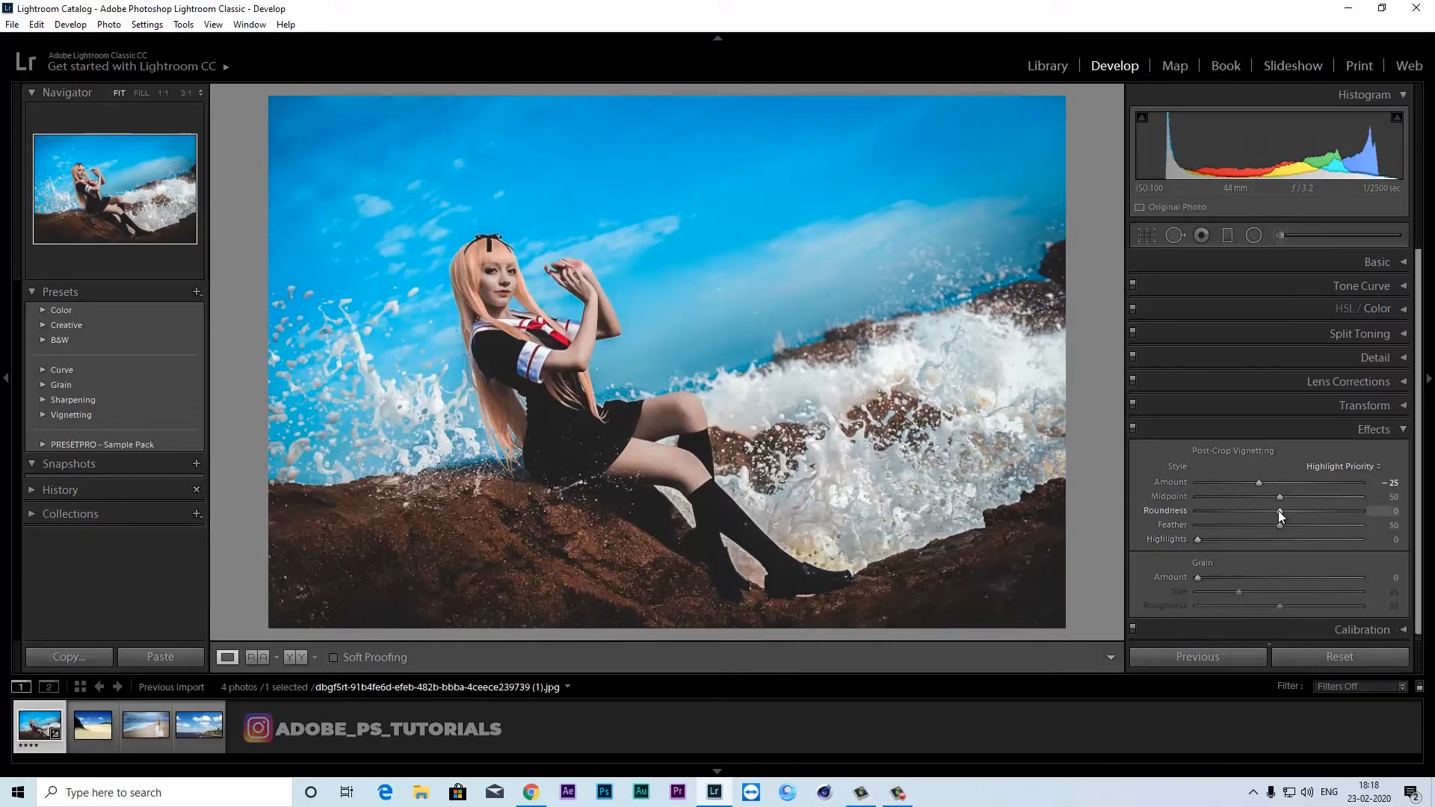
pyautogui.moveTo(1284, 498); pyautogui.dragTo(1309, 499)
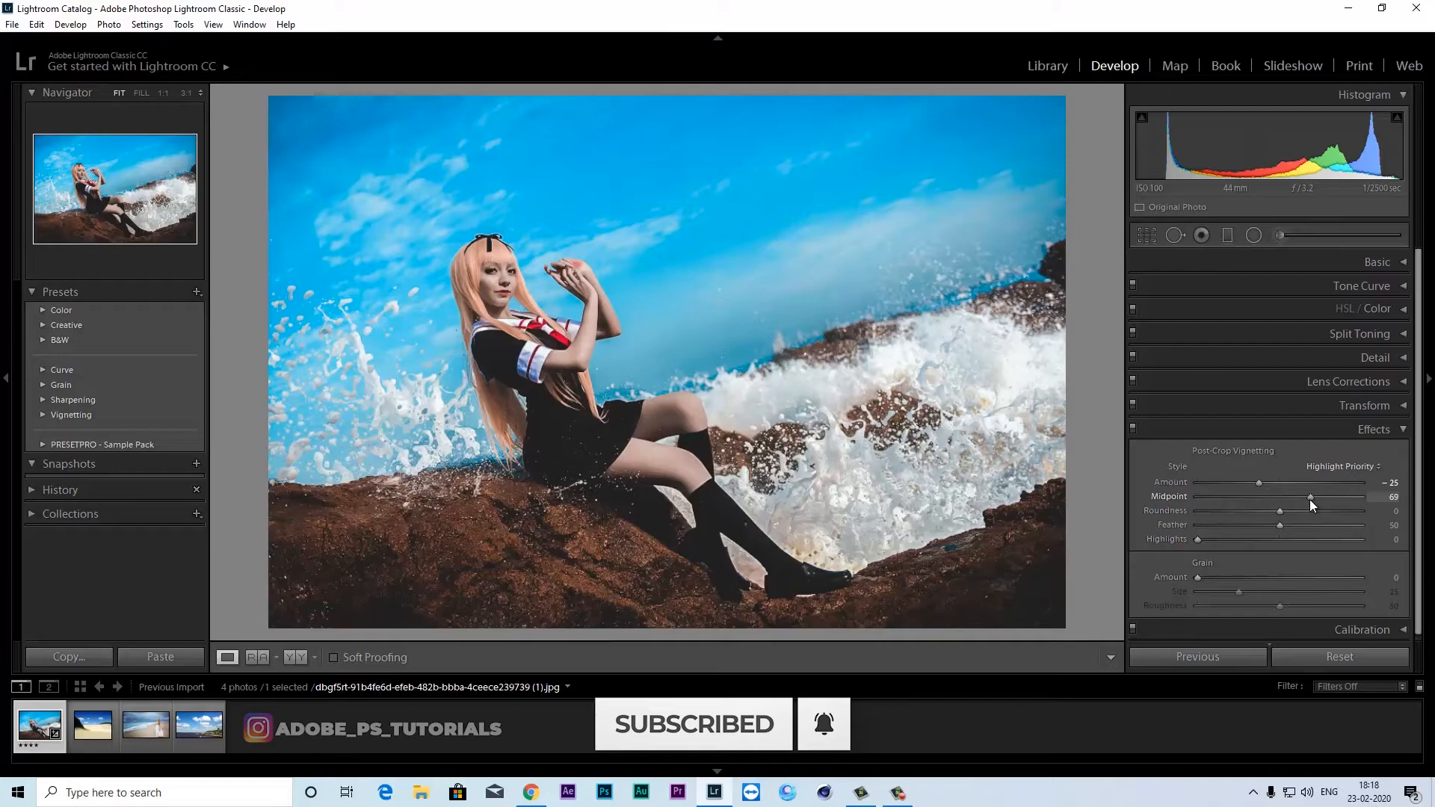
pyautogui.click(1396, 430)
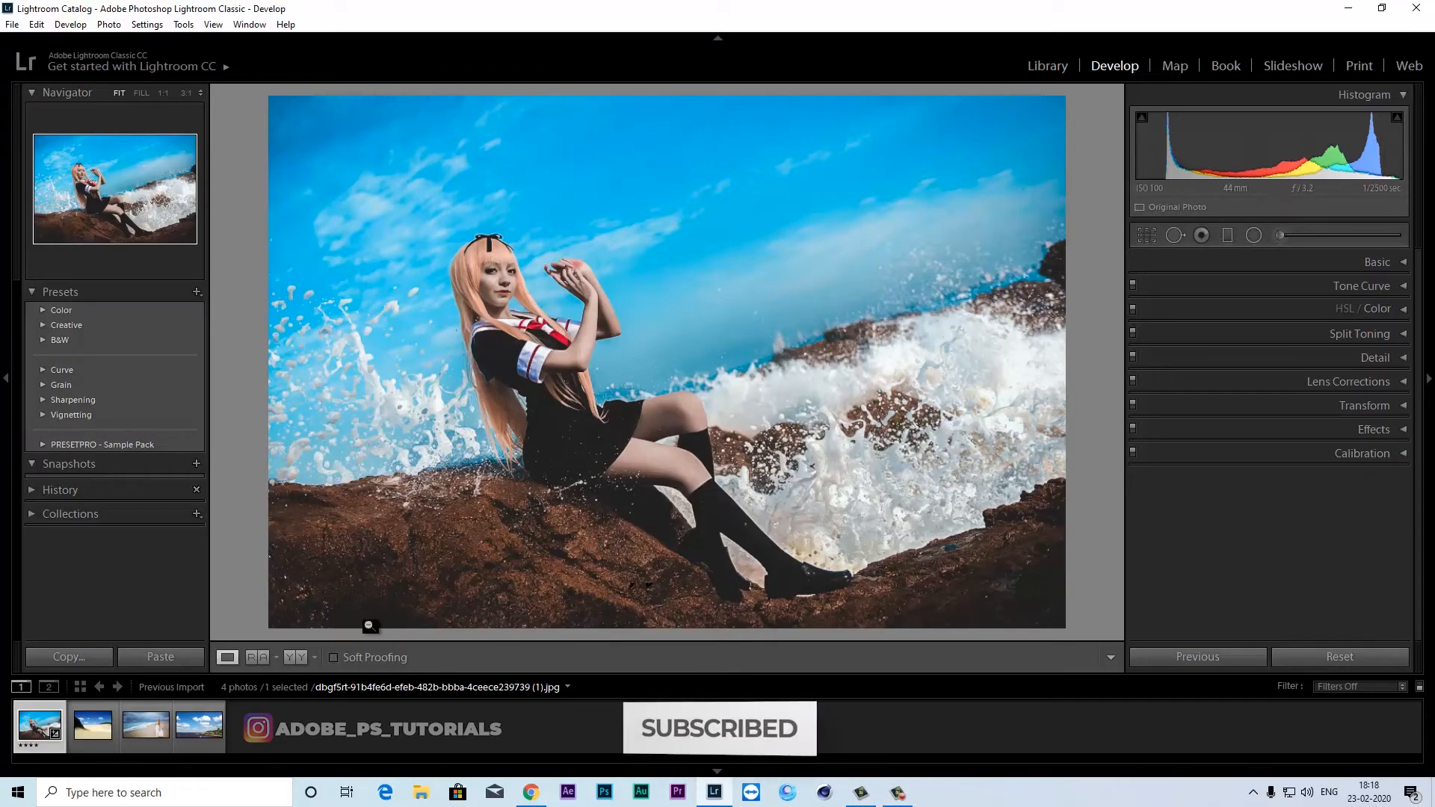
pyautogui.click(296, 657)
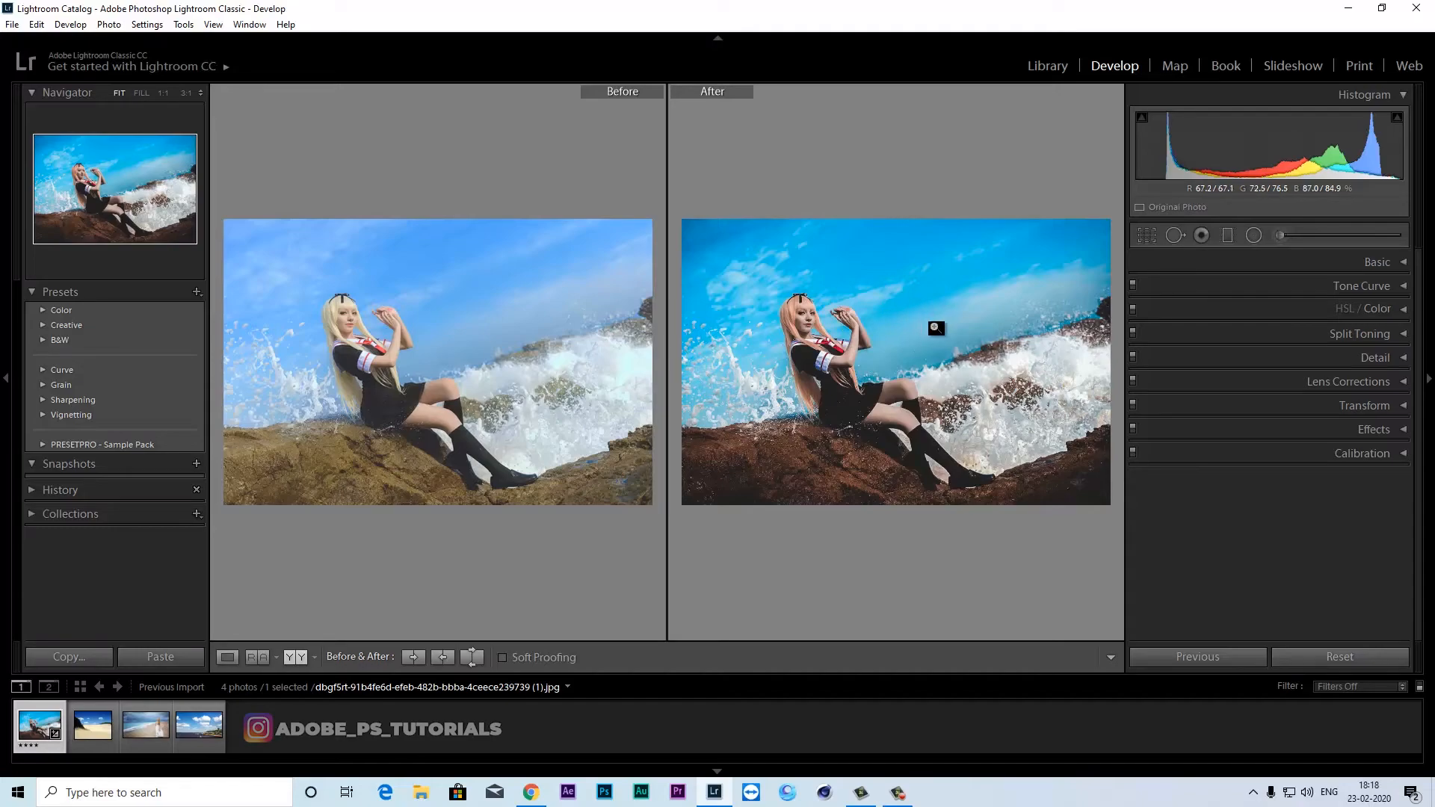
pyautogui.click(227, 657)
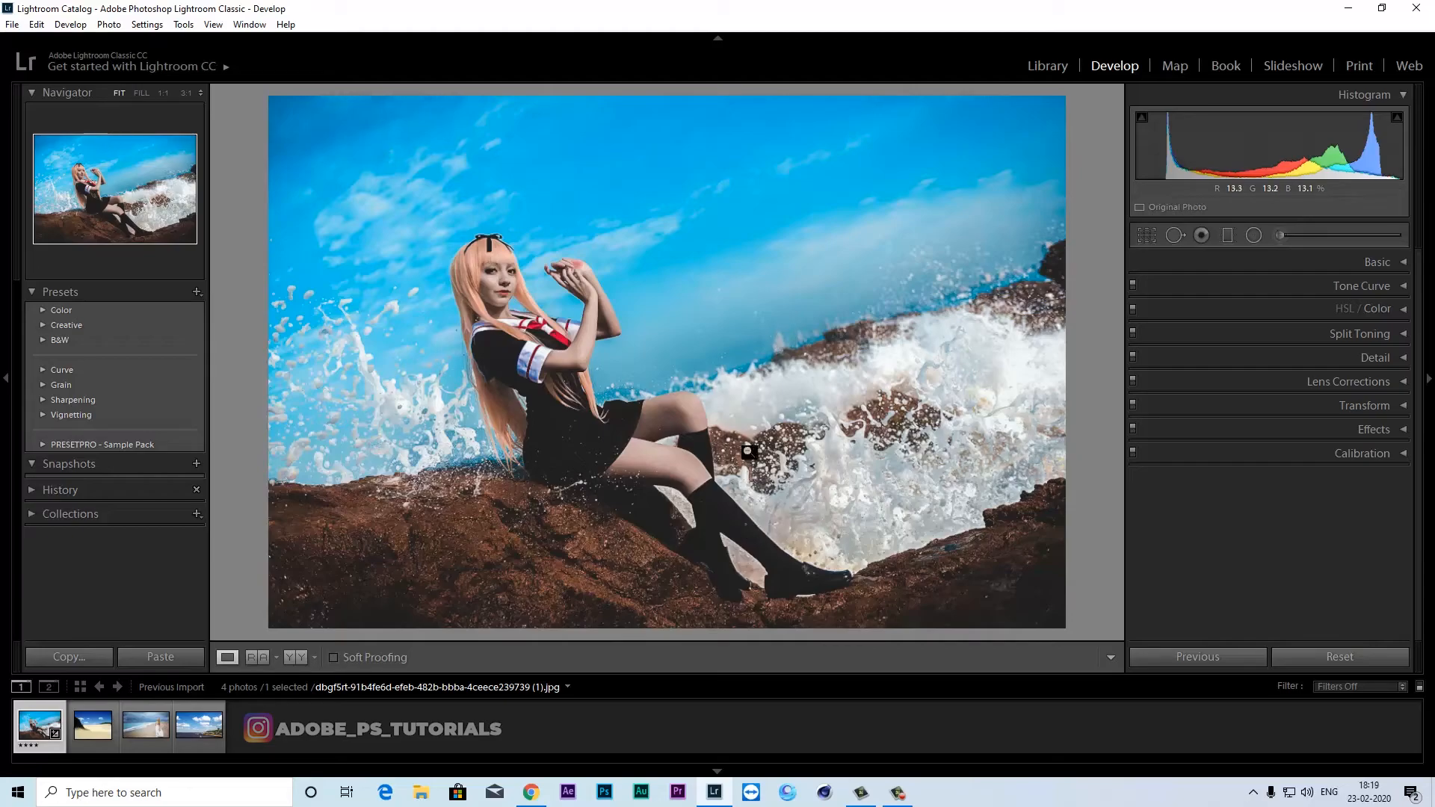
# Copy the portrait's develop settings and paste them onto the sand dune photo Vista ekran-d8T.jpg.
pyautogui.click(71, 657)
pyautogui.click(908, 549)
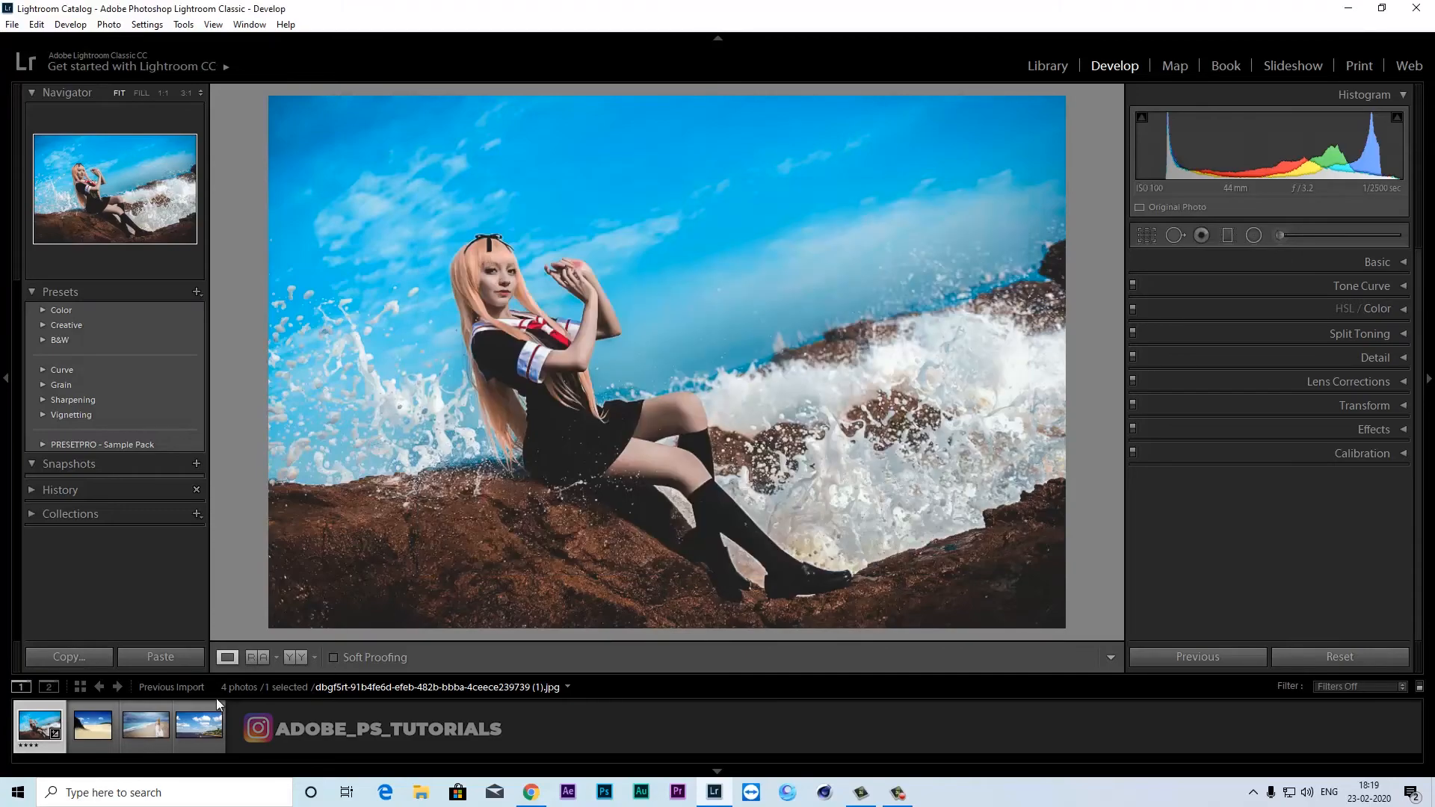
pyautogui.click(93, 729)
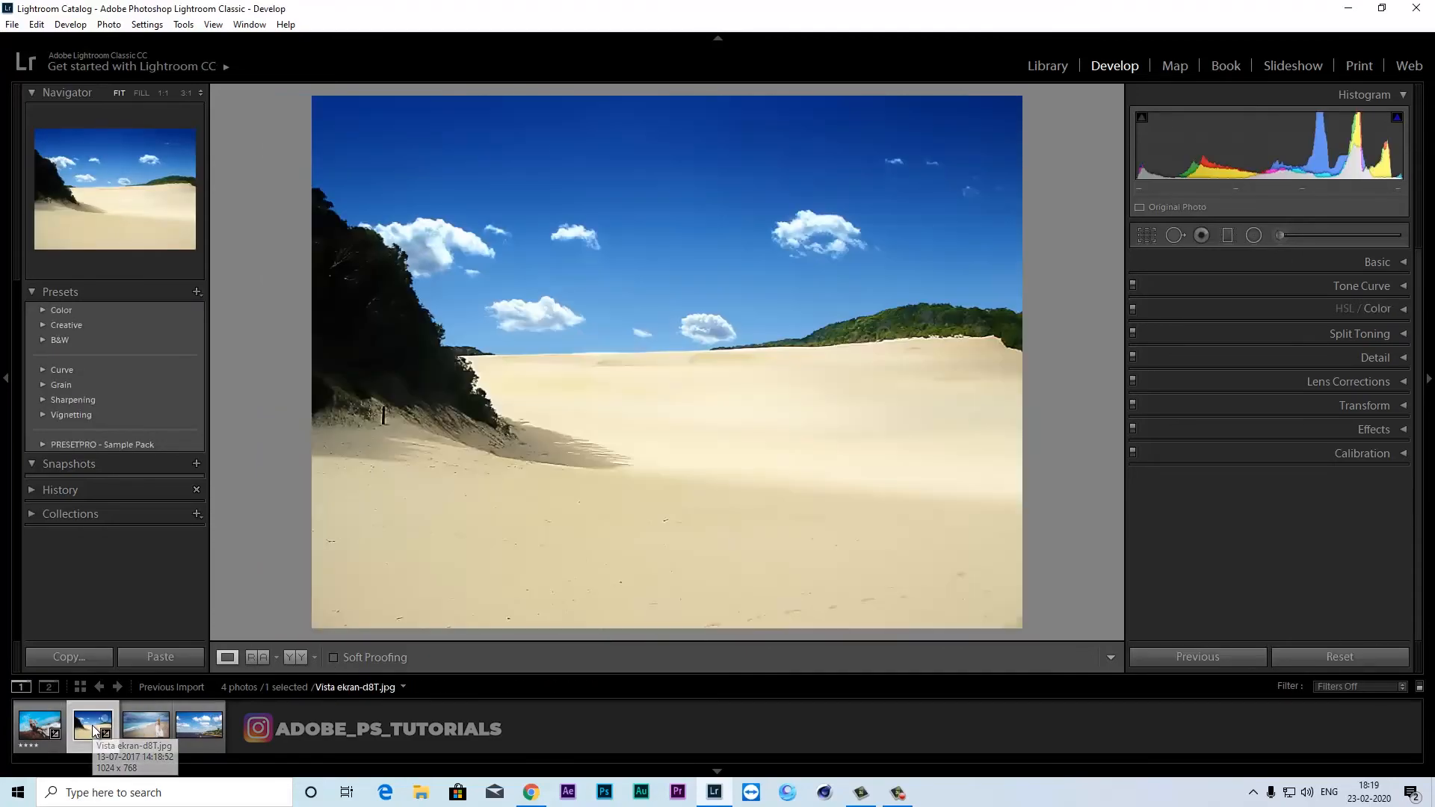
pyautogui.click(161, 656)
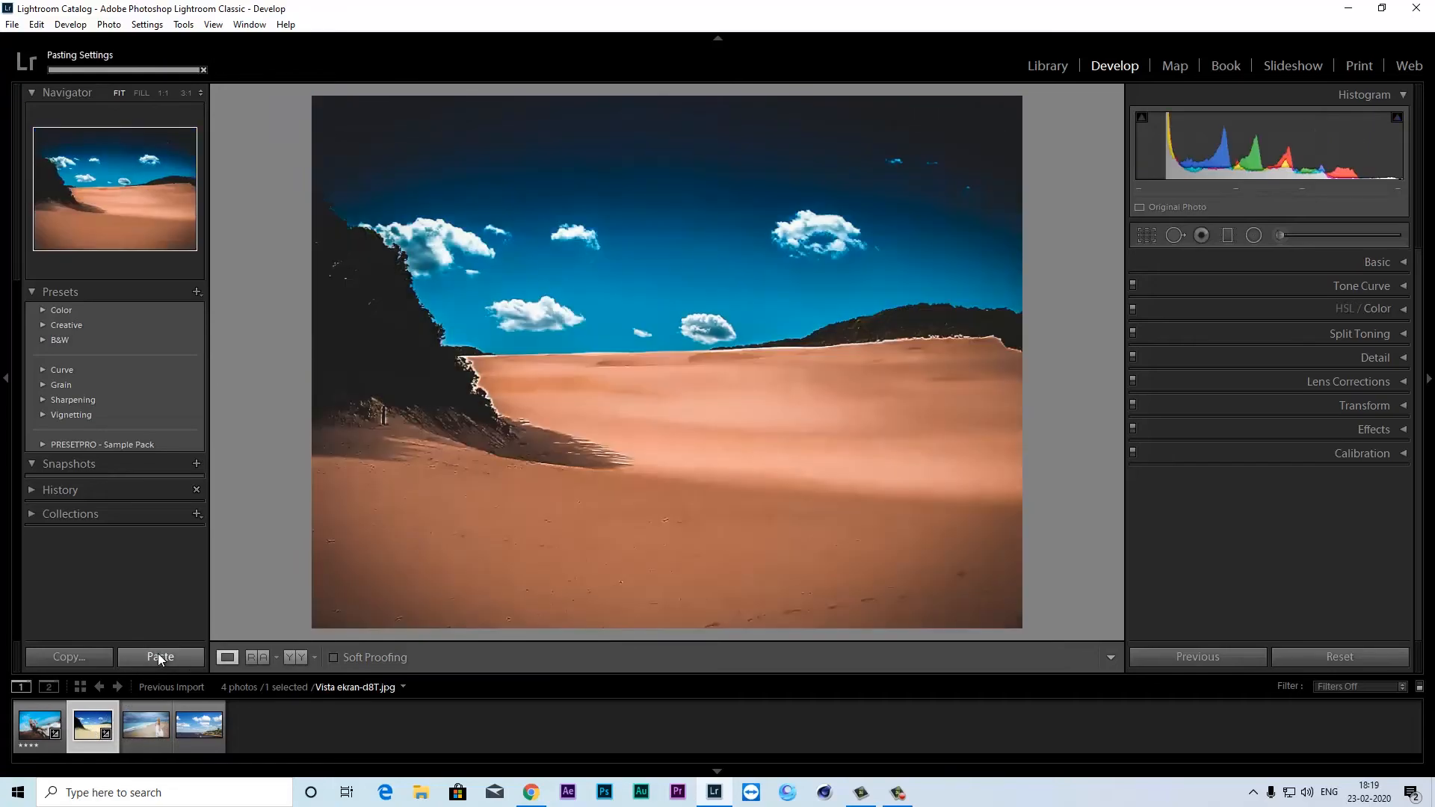
# Paste the copied develop settings onto the photo of the girl walking on the beach and onto the riverside city photo 1.jpg.
pyautogui.click(148, 728)
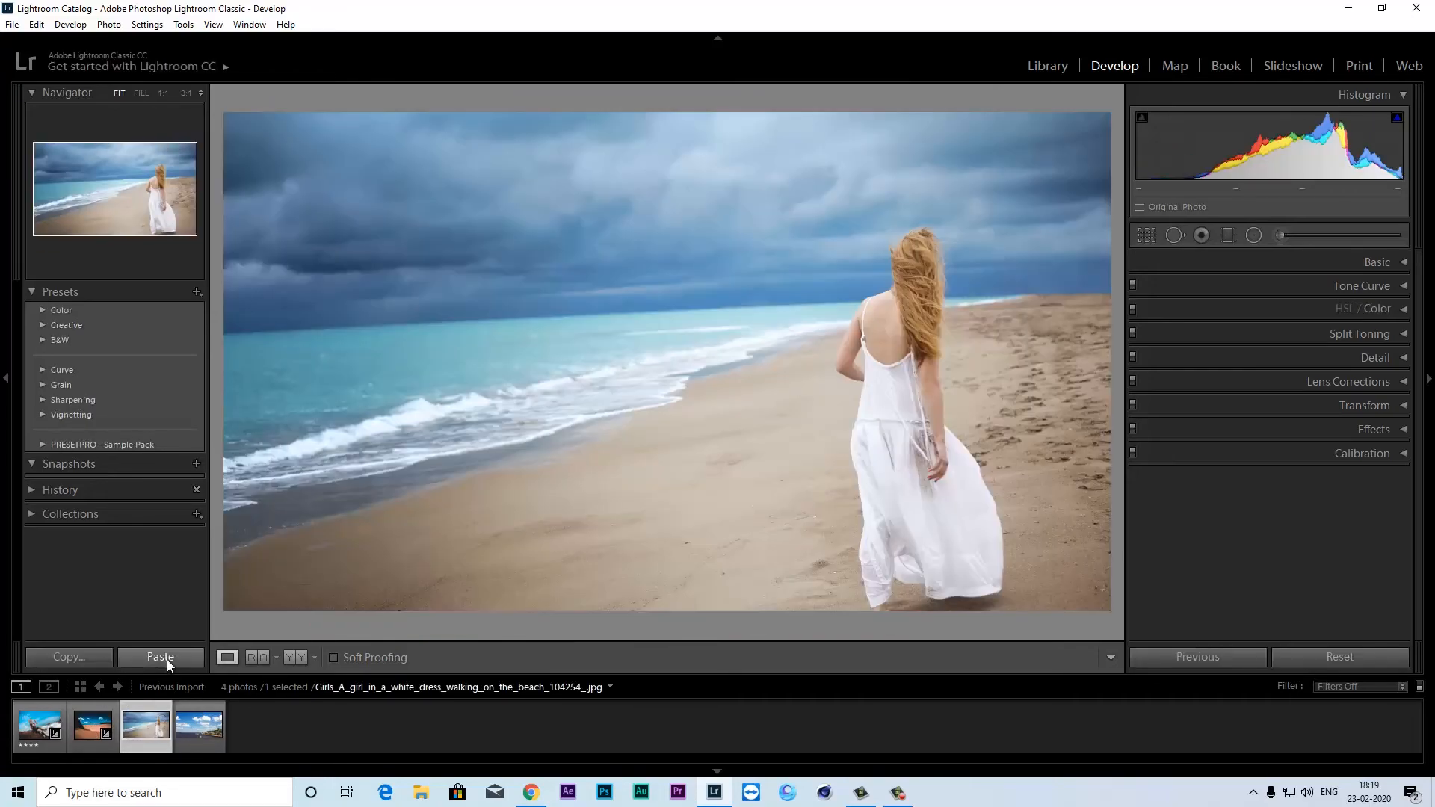
pyautogui.click(166, 658)
pyautogui.click(203, 728)
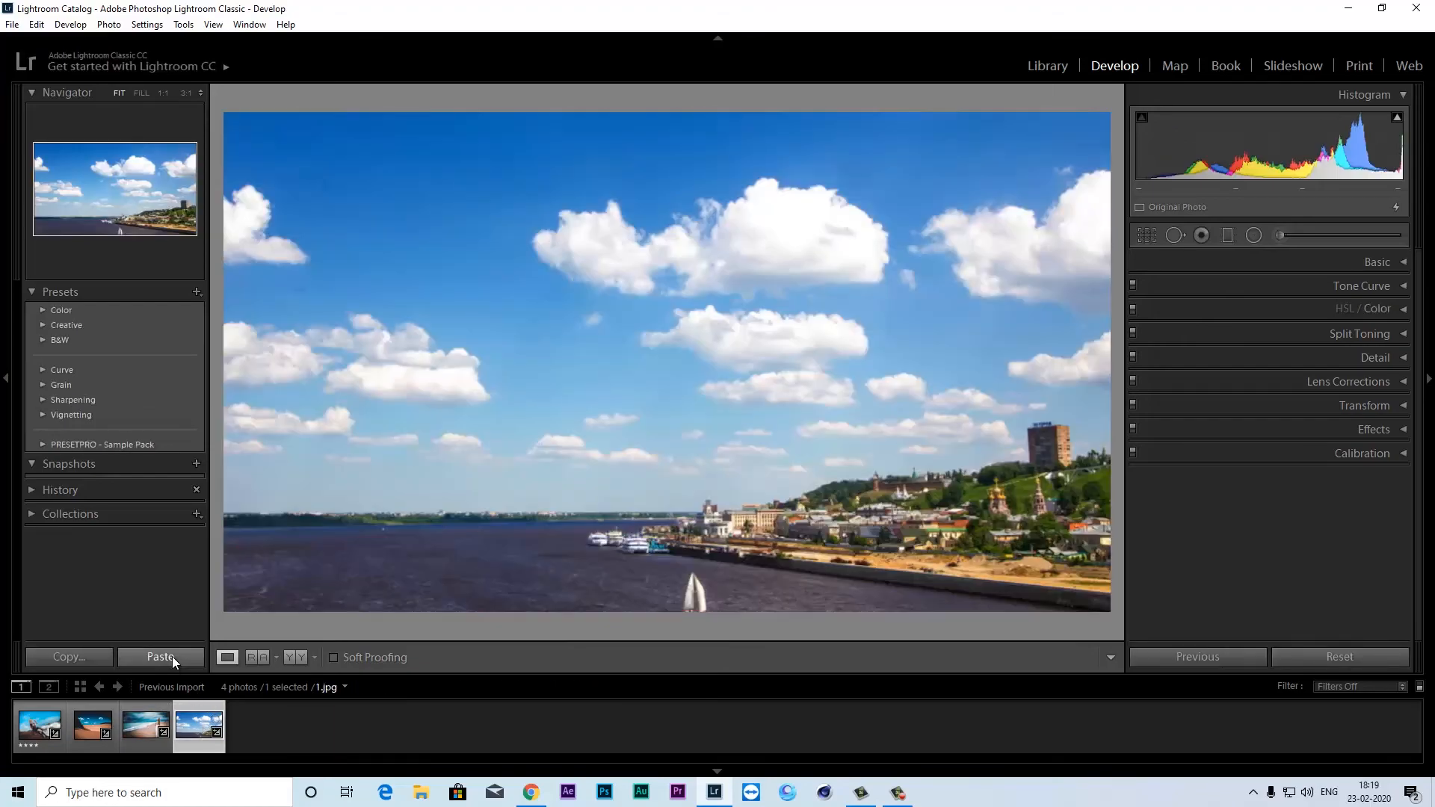
pyautogui.click(171, 656)
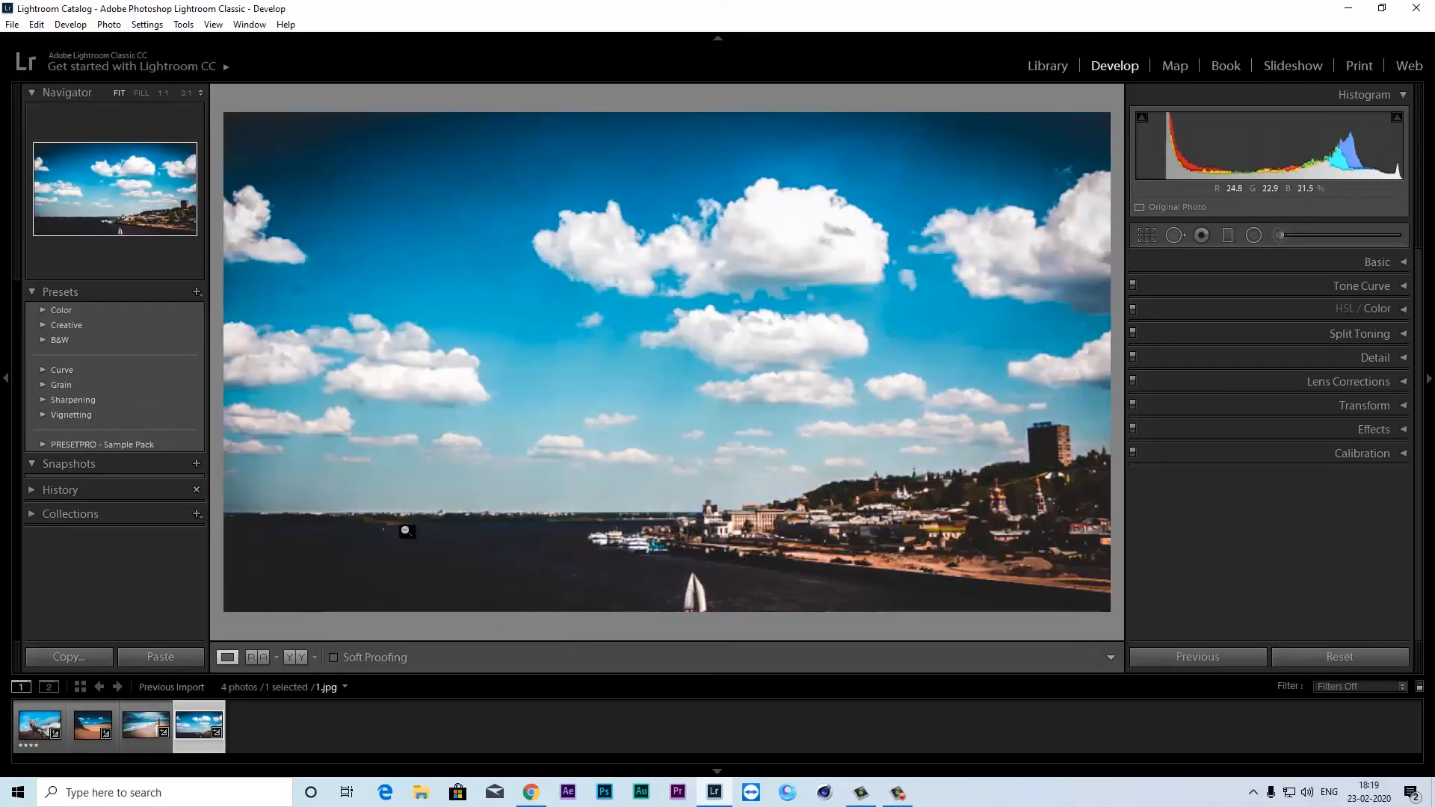